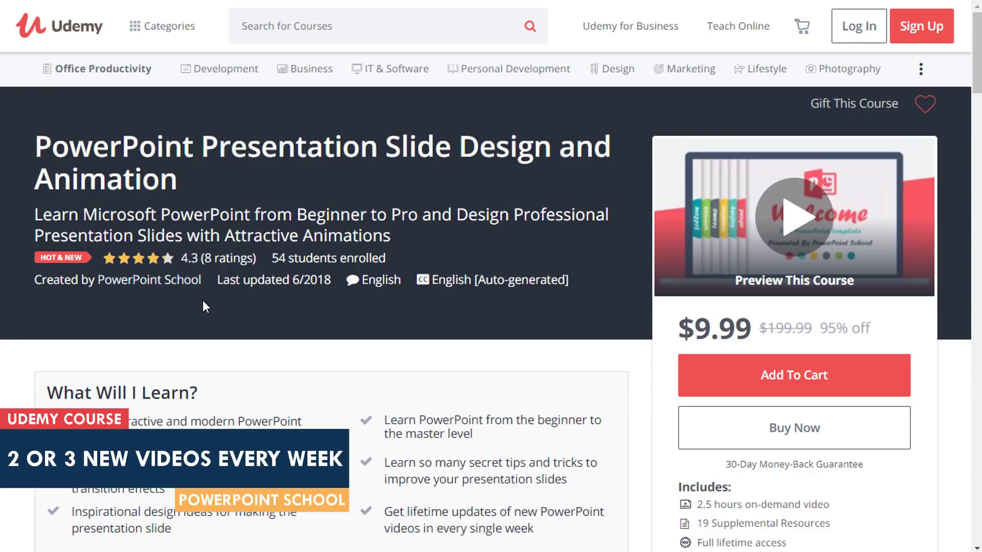
Launch the course preview and scroll through its list of free sample videos.
click(789, 239)
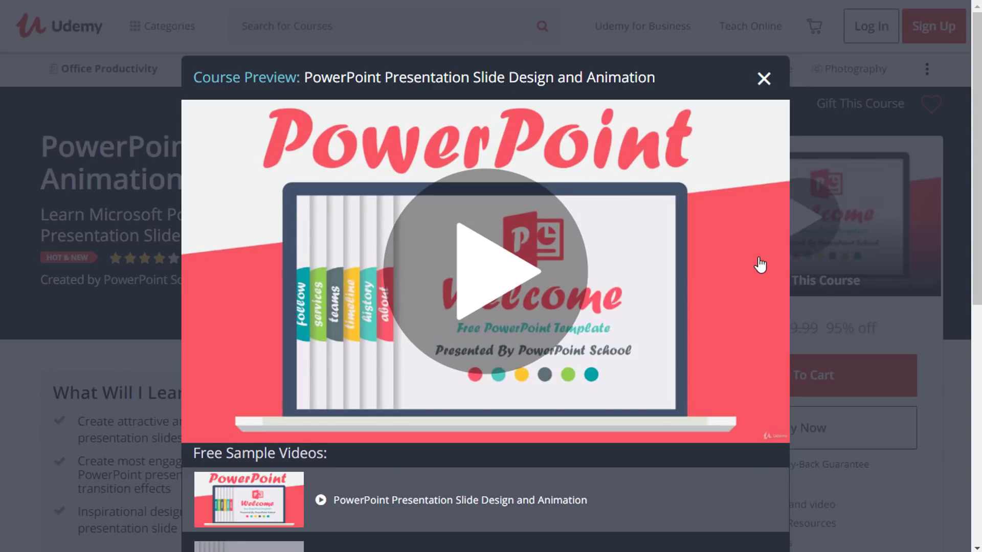
scroll(757, 271, down, 6)
scroll(755, 274, up, 8)
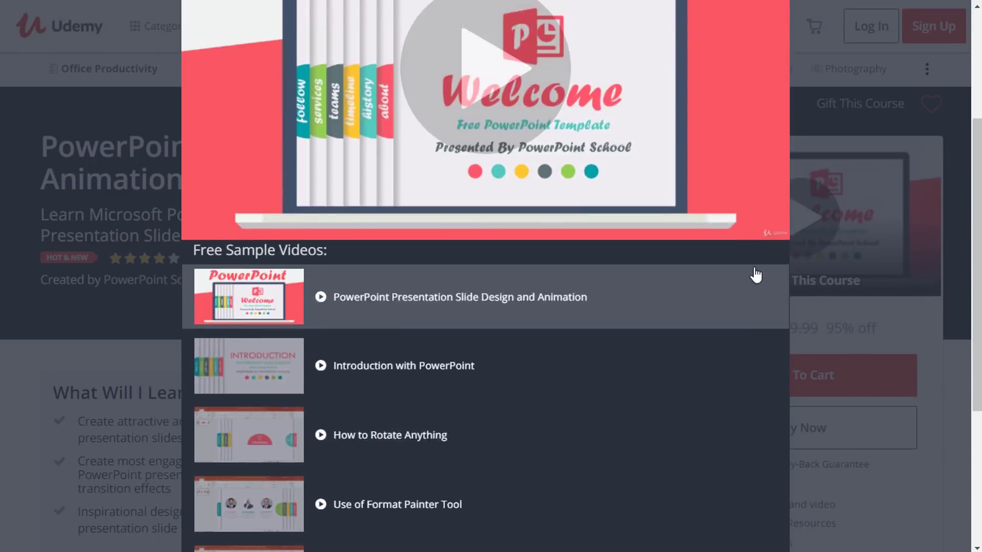
scroll(756, 275, up, 1)
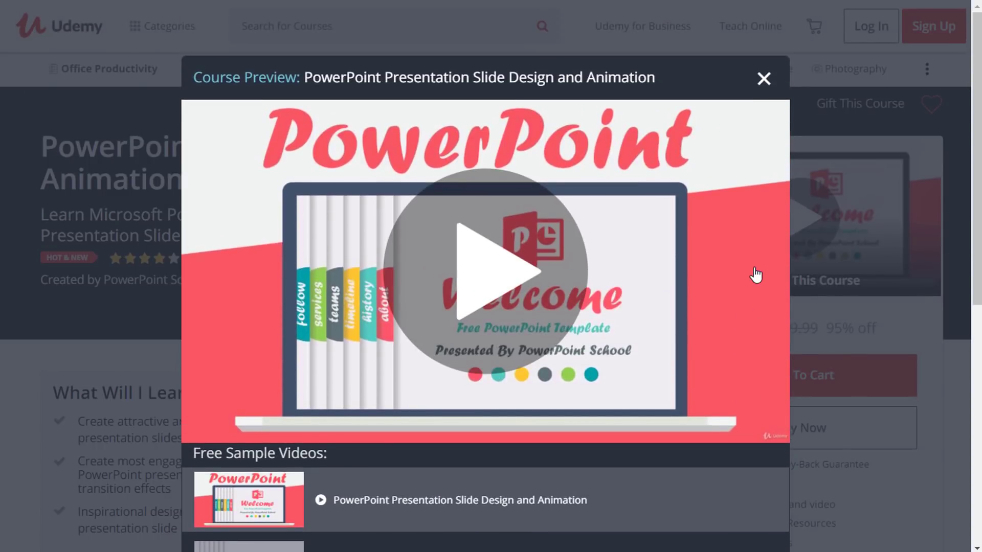
Close the course preview and add a new blank slide after slide 4.
click(766, 80)
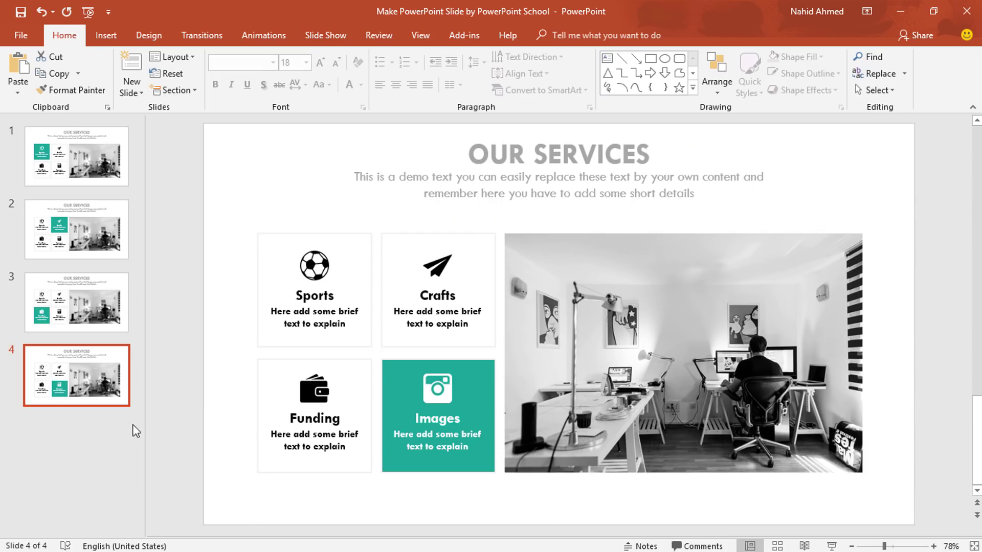
right_click(55, 440)
click(85, 482)
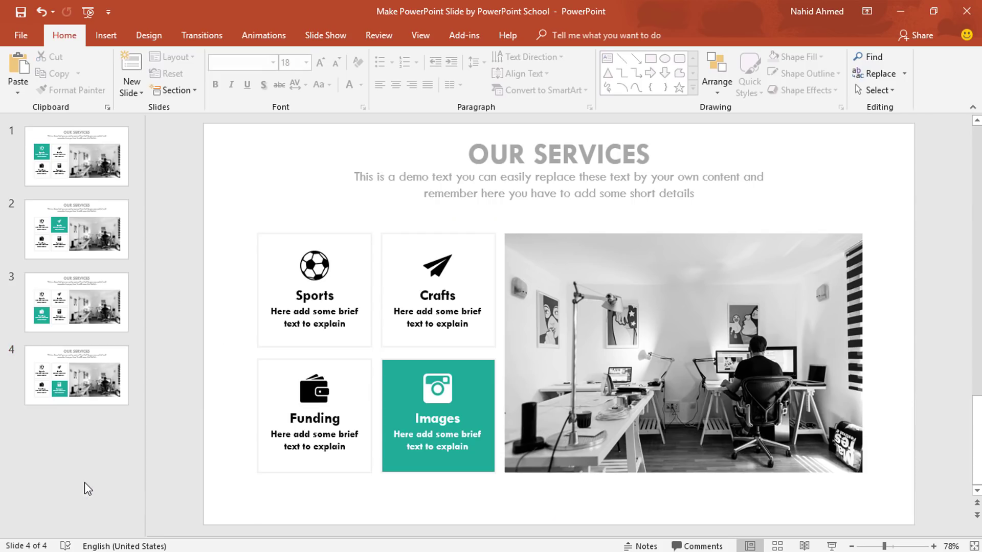
click(324, 311)
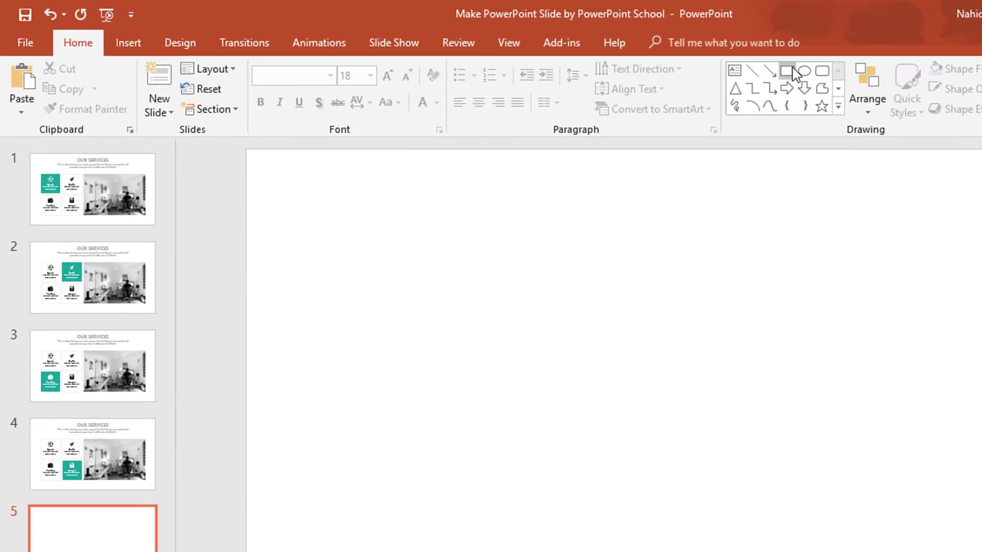
Draw a rectangle on the new slide and size it to 2.12" by 2.12".
click(786, 72)
drag(365, 309, 422, 341)
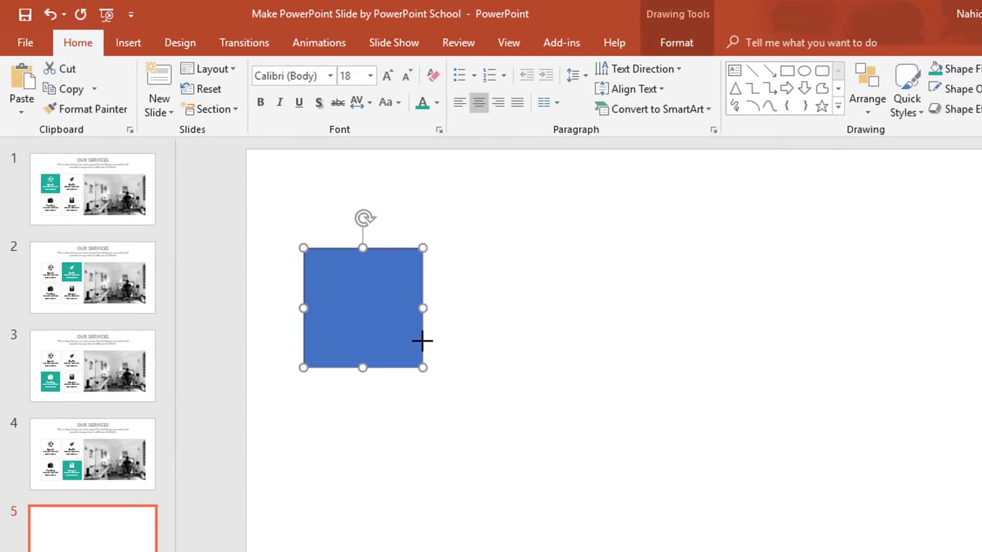
click(677, 46)
click(787, 76)
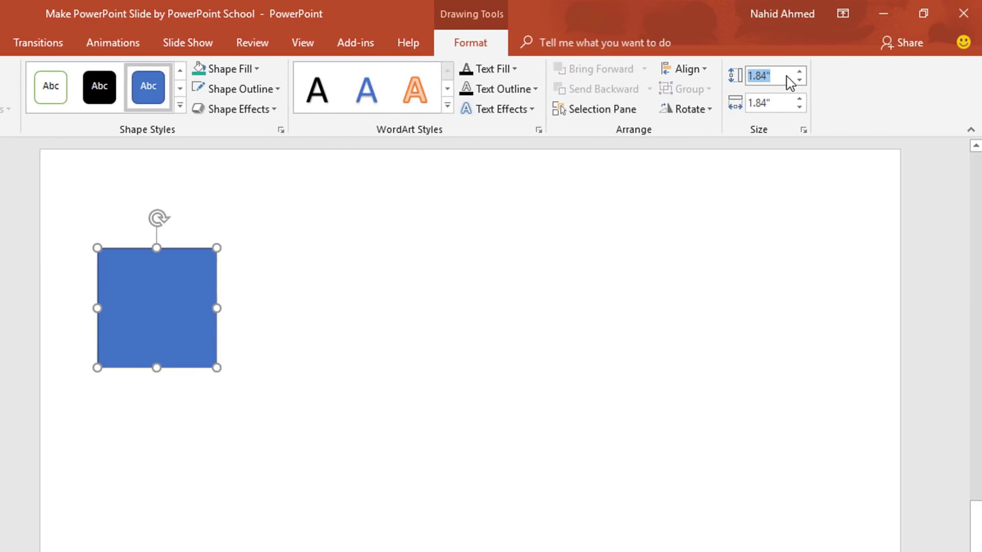
text(2.12)
key(Return)
click(790, 104)
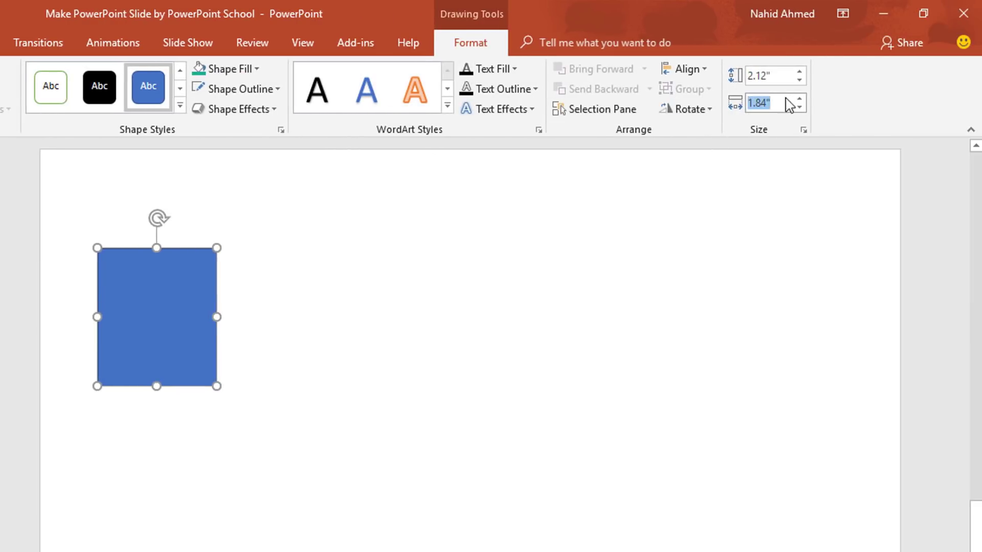
text(2.12)
key(Return)
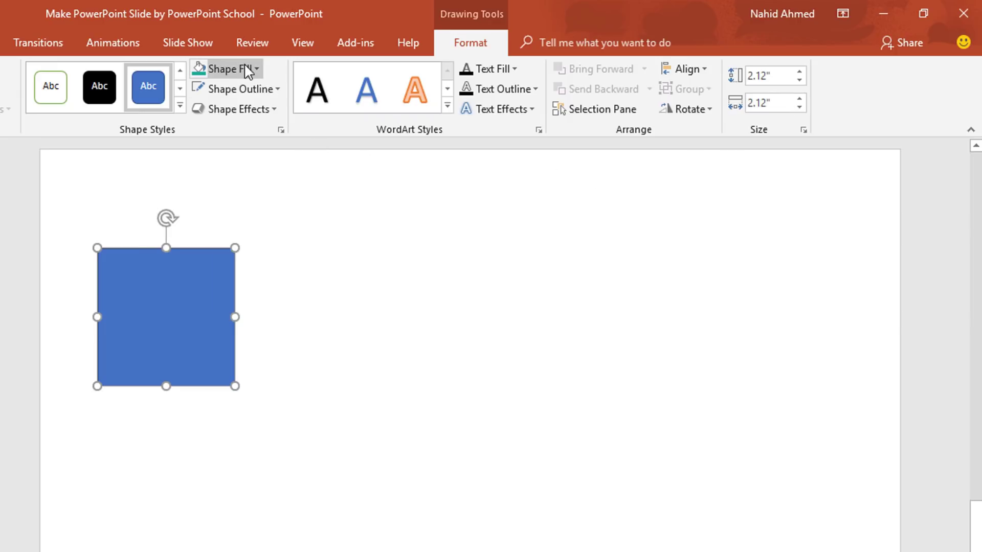
Give the square No Fill and a light-coloured 1½ pt outline.
click(257, 69)
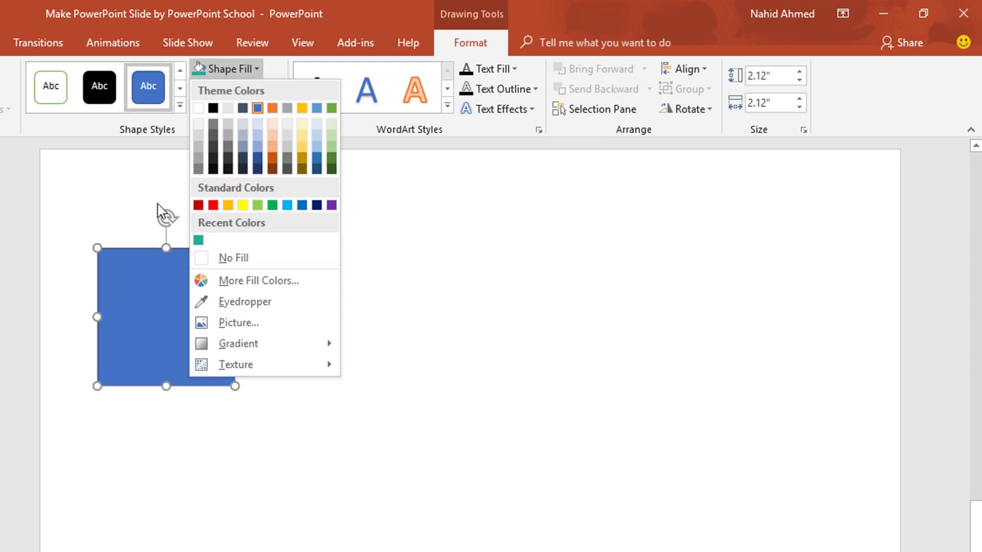
click(212, 269)
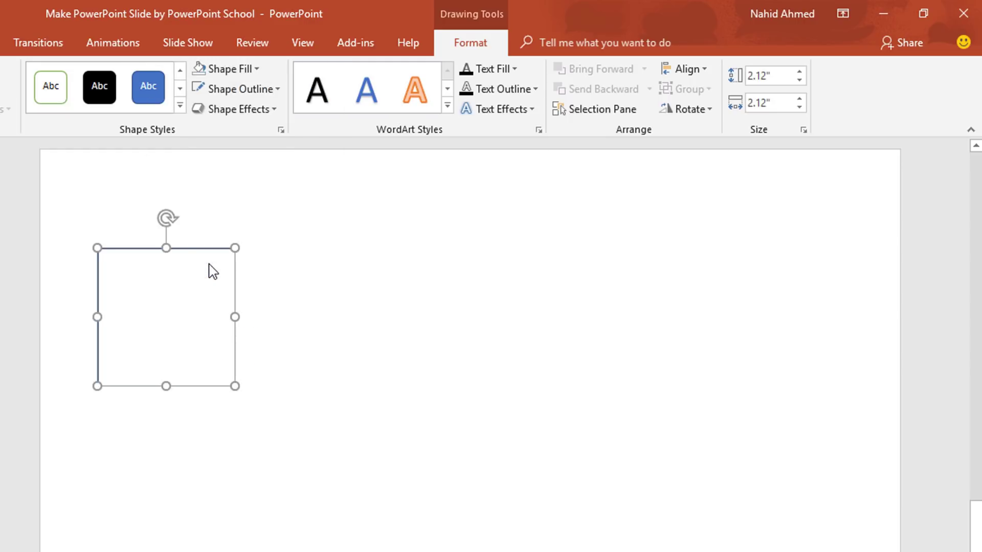
click(196, 90)
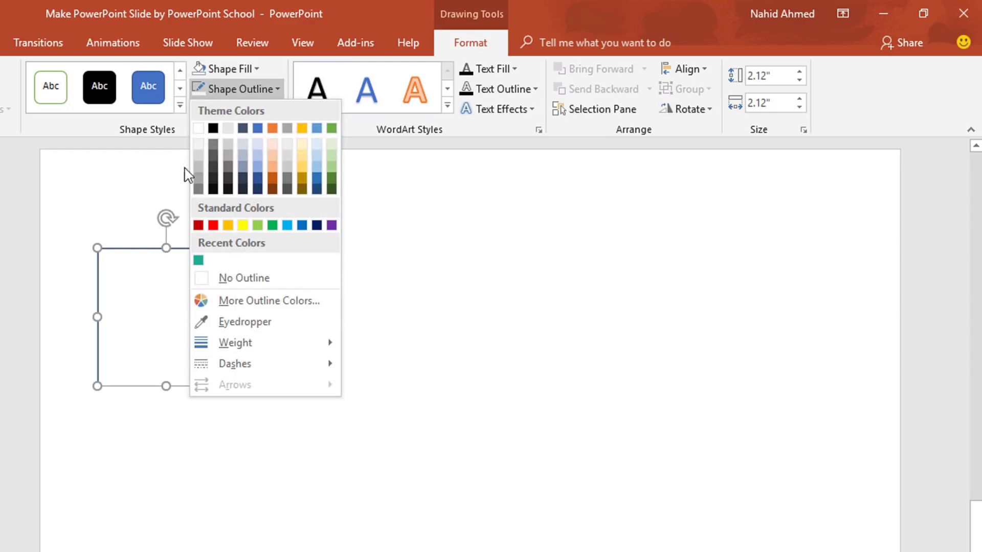
click(198, 145)
click(277, 91)
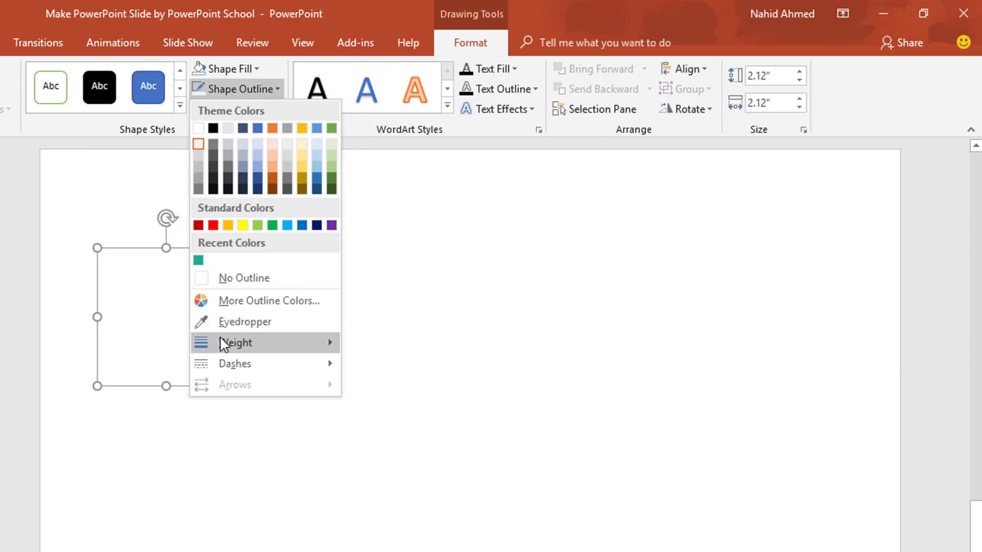
mouse_move(270, 343)
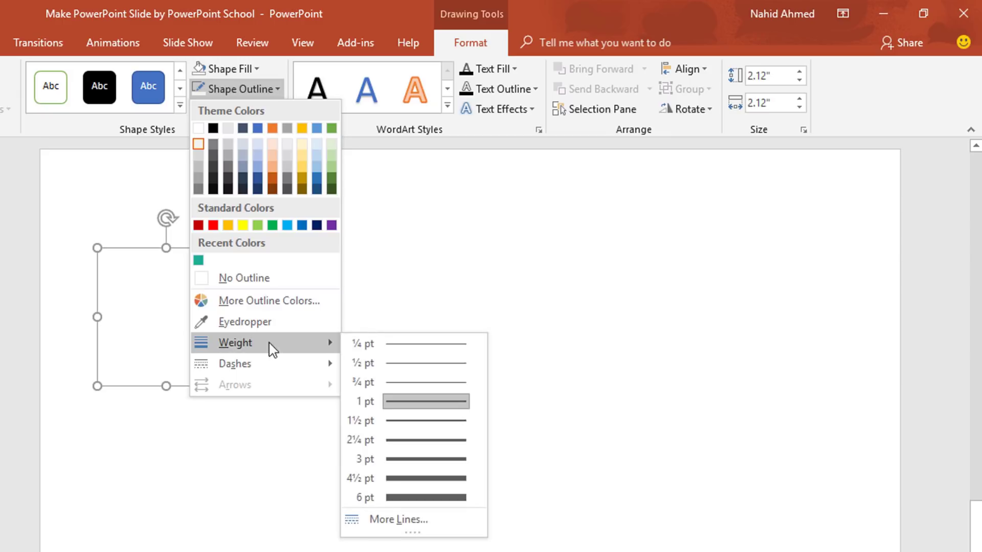
click(439, 420)
Copy the square to the right, then copy both squares below to form a 2x2 grid.
drag(373, 300, 488, 296)
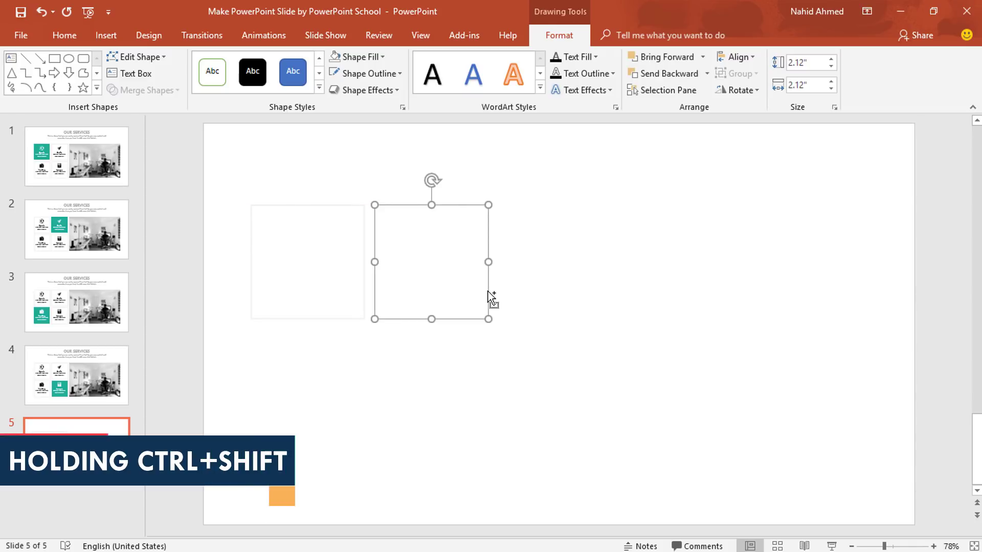
ctrl+shift+click(324, 320)
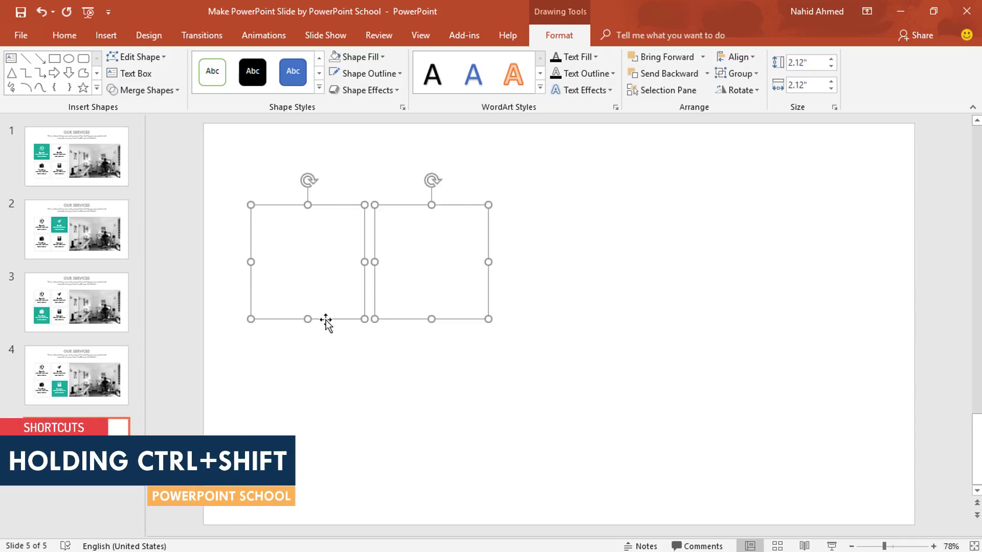
drag(346, 321, 346, 451)
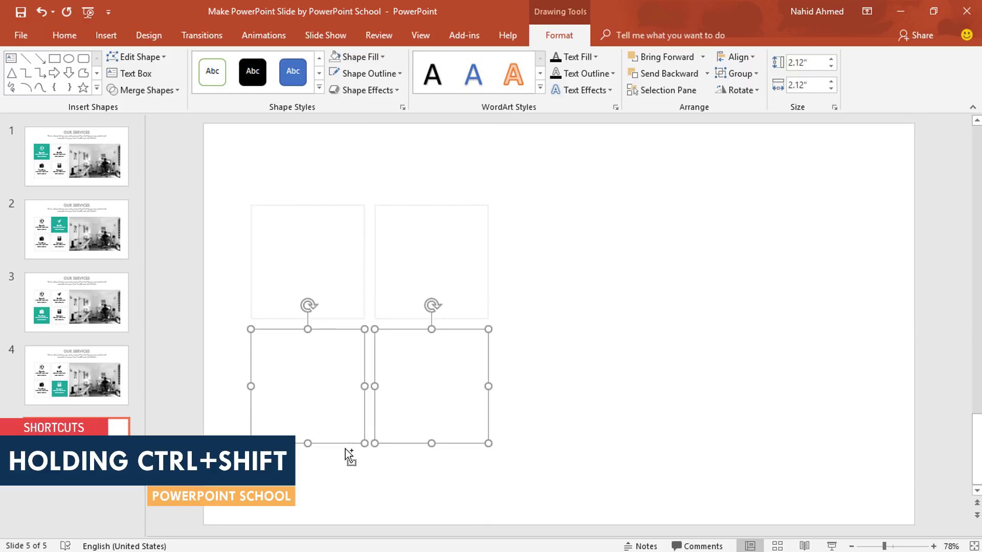
click(574, 398)
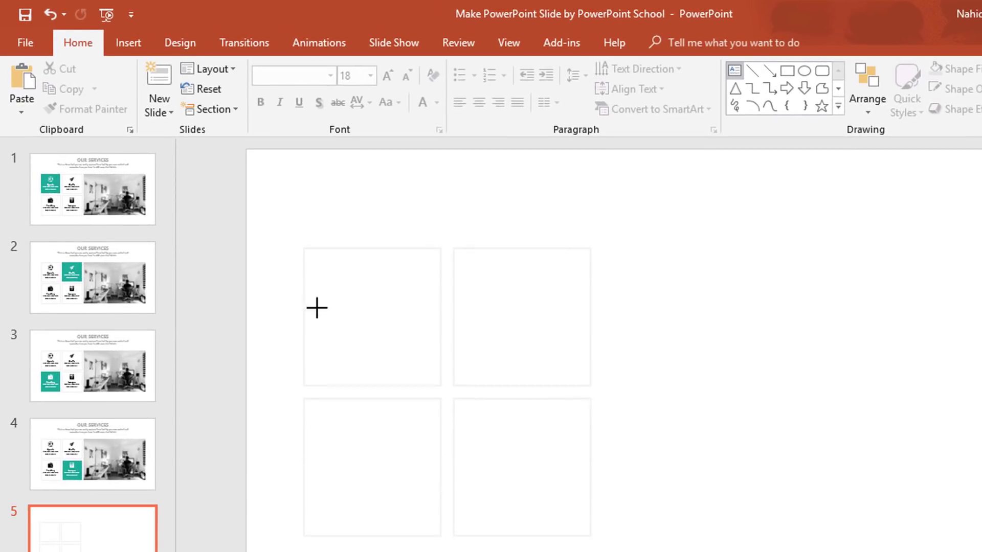
Add a 'Sports' text box in the top-left square in Tw Cen MT 20 pt, bold and centred.
drag(310, 301, 434, 330)
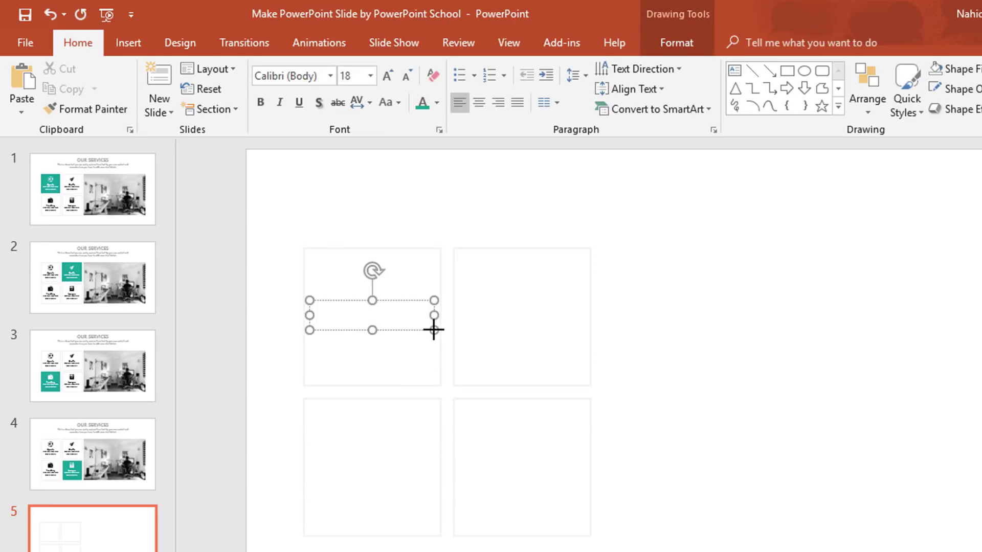
text(Sports)
key(ctrl+a)
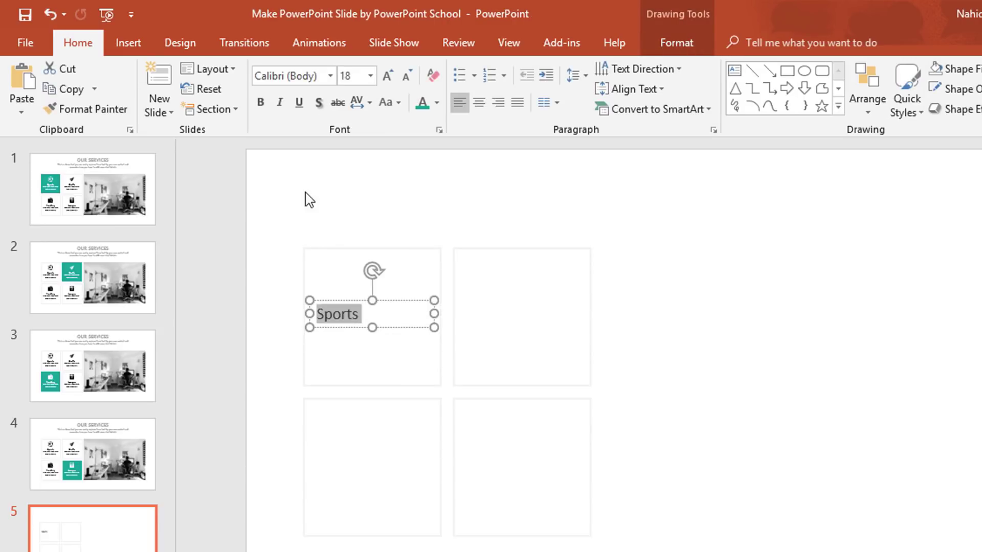
click(301, 77)
text(Tw Cen MT)
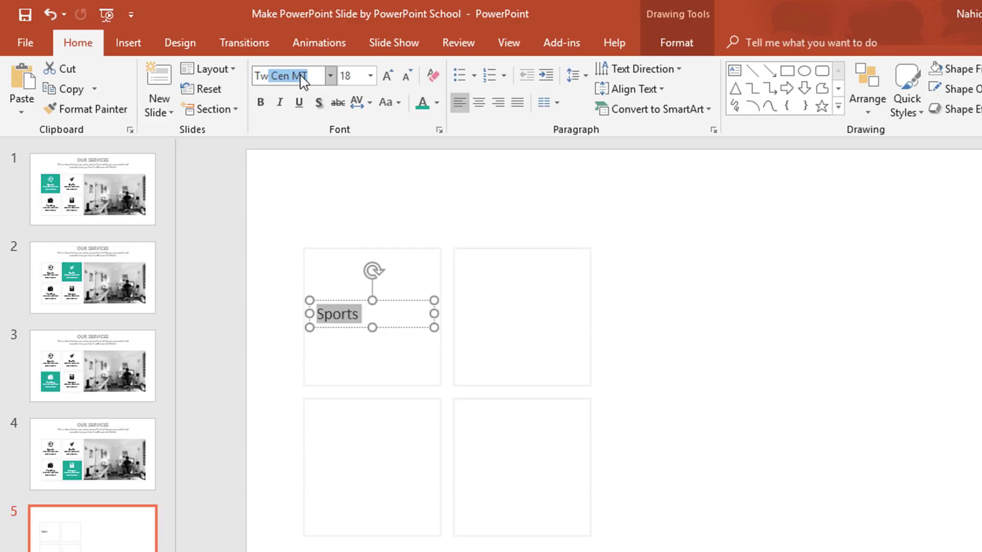
key(Return)
click(388, 76)
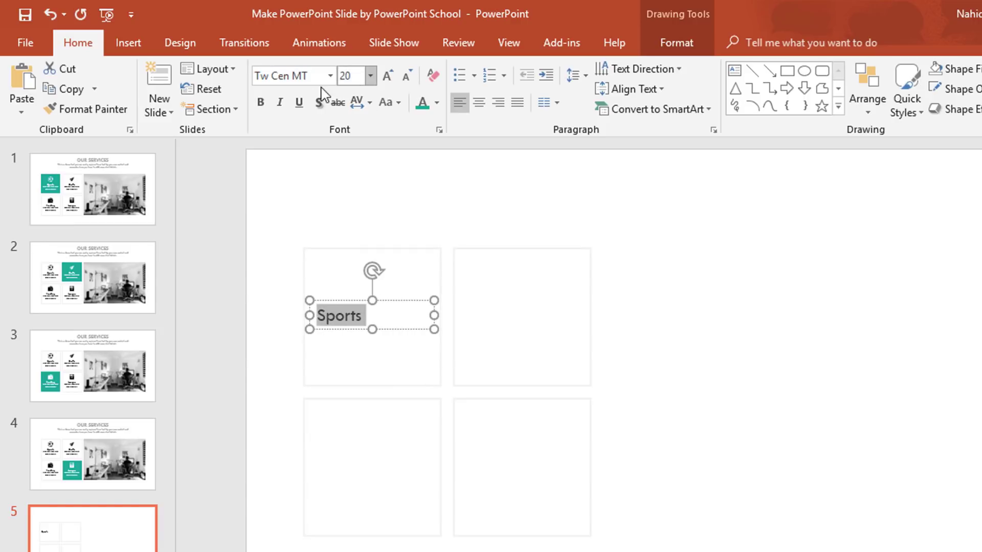
click(259, 97)
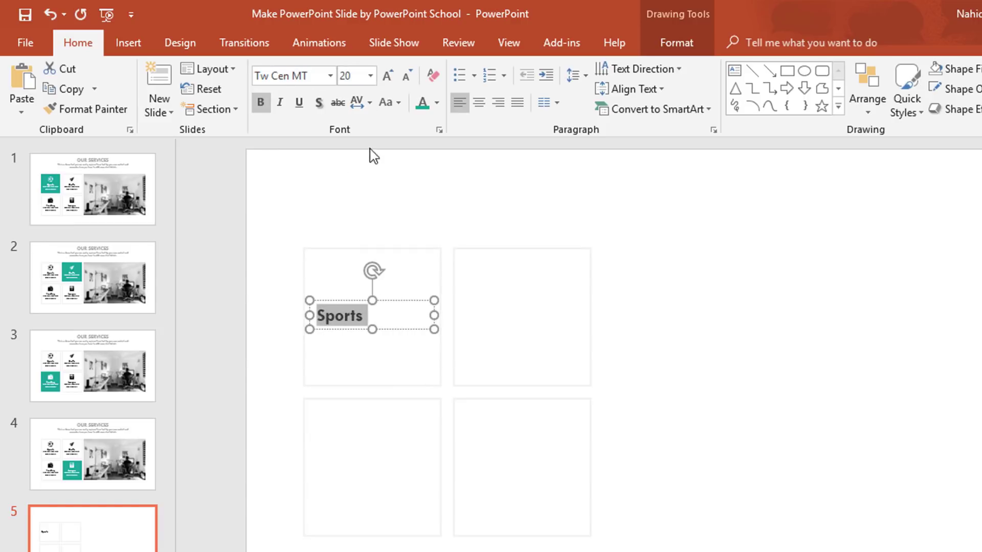
click(479, 108)
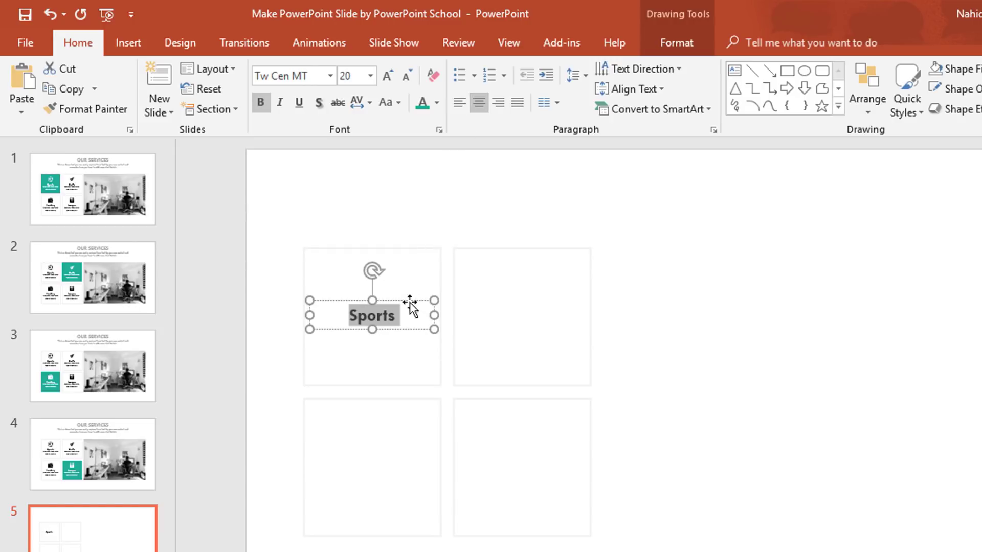
Duplicate it below with the pasted description 'Here add some brief text to explain' at 14 pt.
drag(408, 324, 419, 351)
double_click(393, 344)
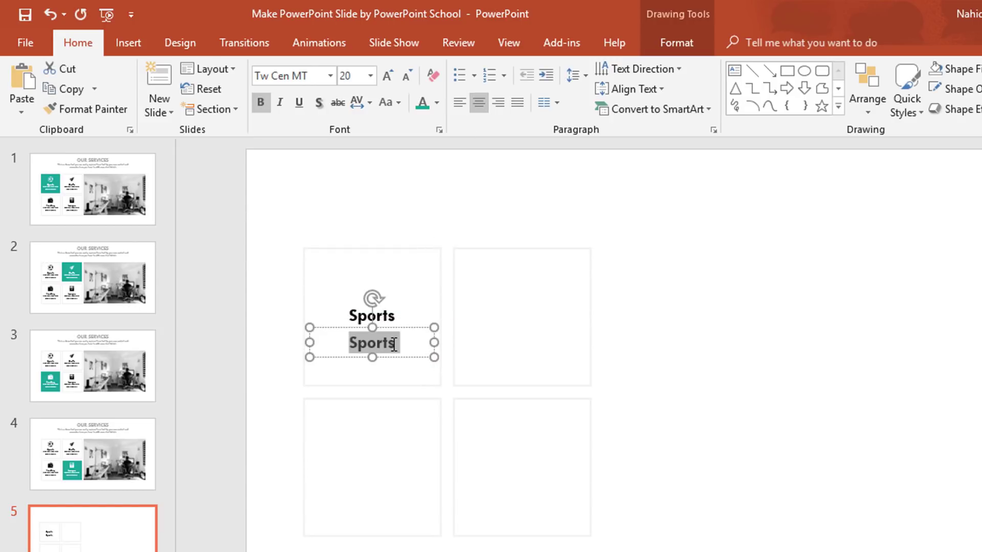
text(Here add some brief text to explain)
key(ctrl+a)
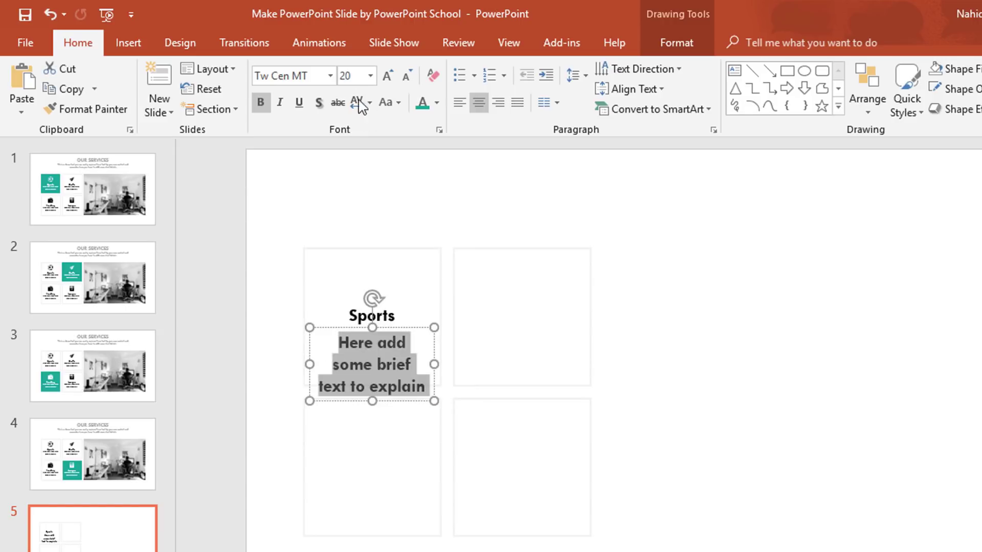
click(406, 75)
click(406, 76)
click(406, 76)
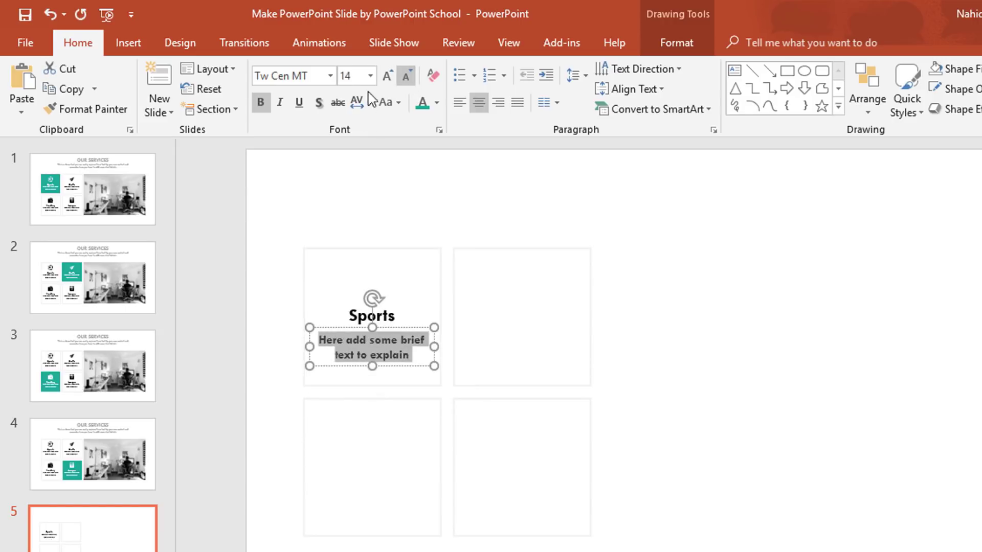
drag(416, 366, 416, 362)
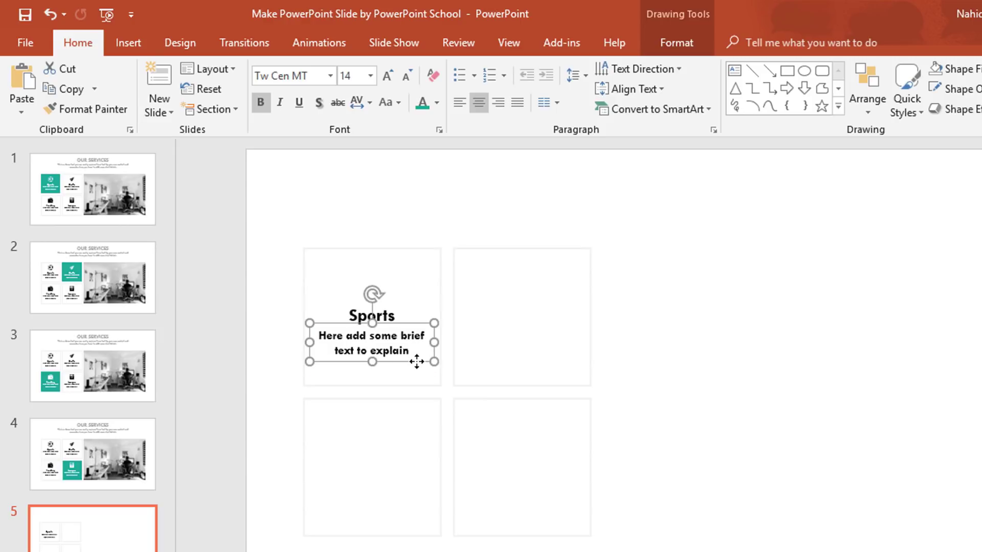
shift+click(407, 312)
Group the Sports title and description, centre it, and copy it into all four squares.
key(ctrl+g)
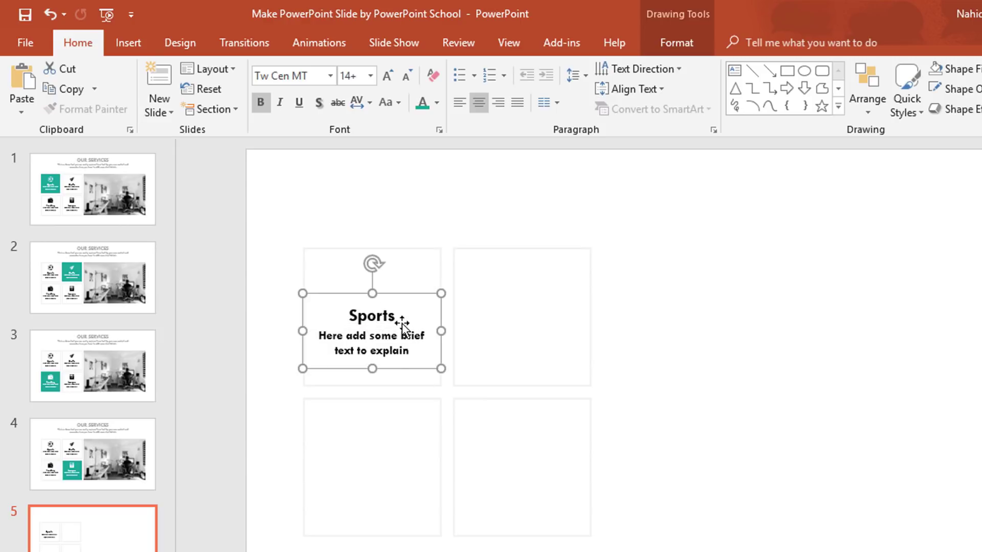
drag(401, 321, 555, 365)
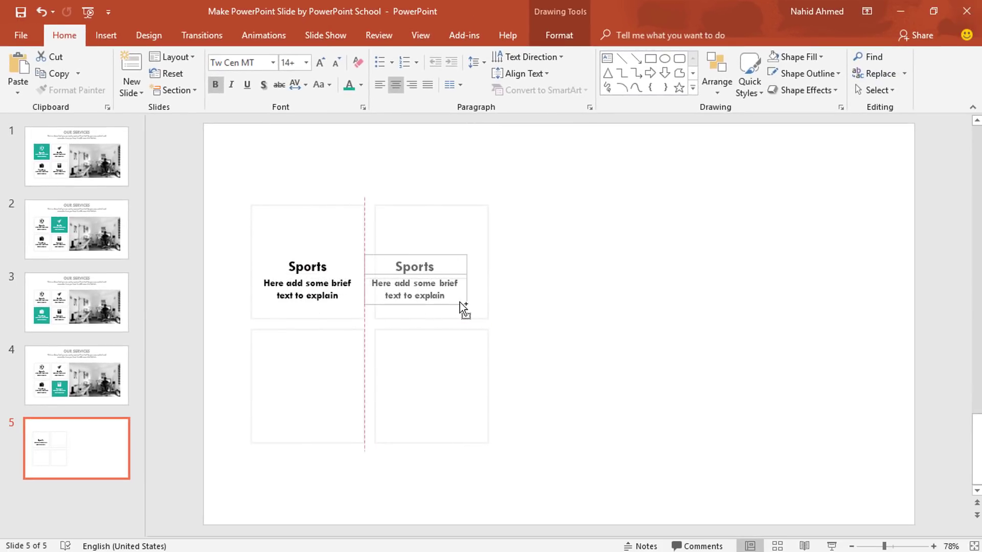
drag(459, 302, 466, 302)
ctrl+click(333, 307)
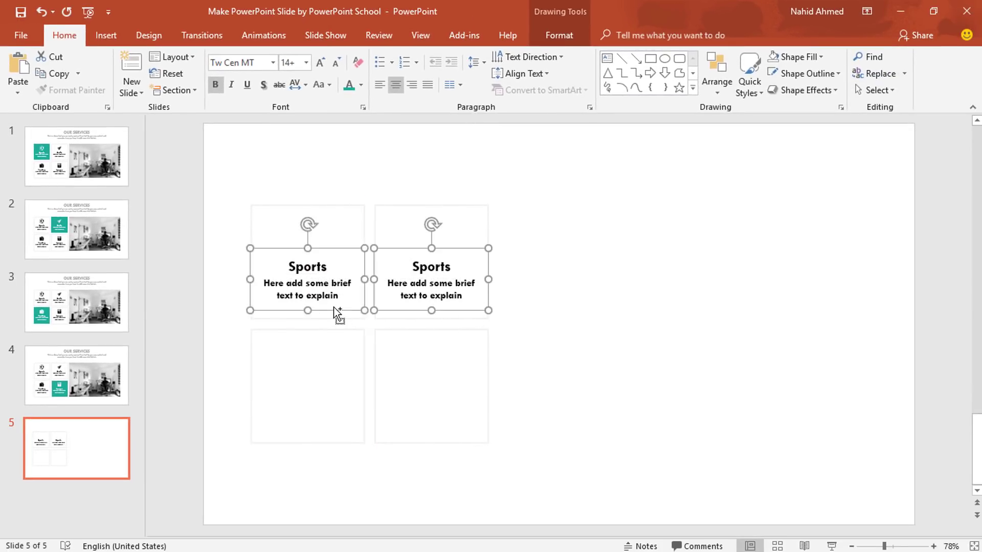
drag(345, 335, 352, 440)
click(579, 351)
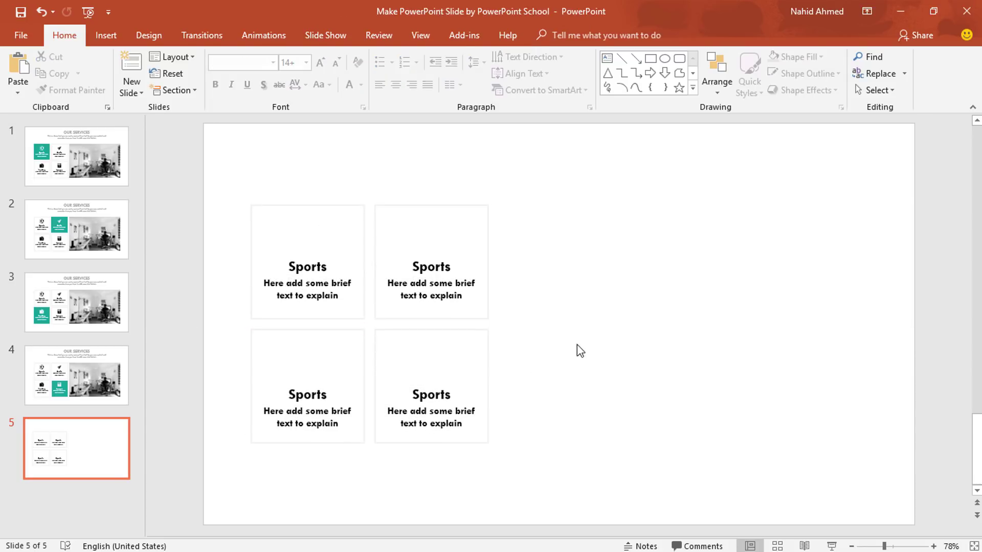
Retitle the copied groups Crafts, Funding and Images.
click(433, 263)
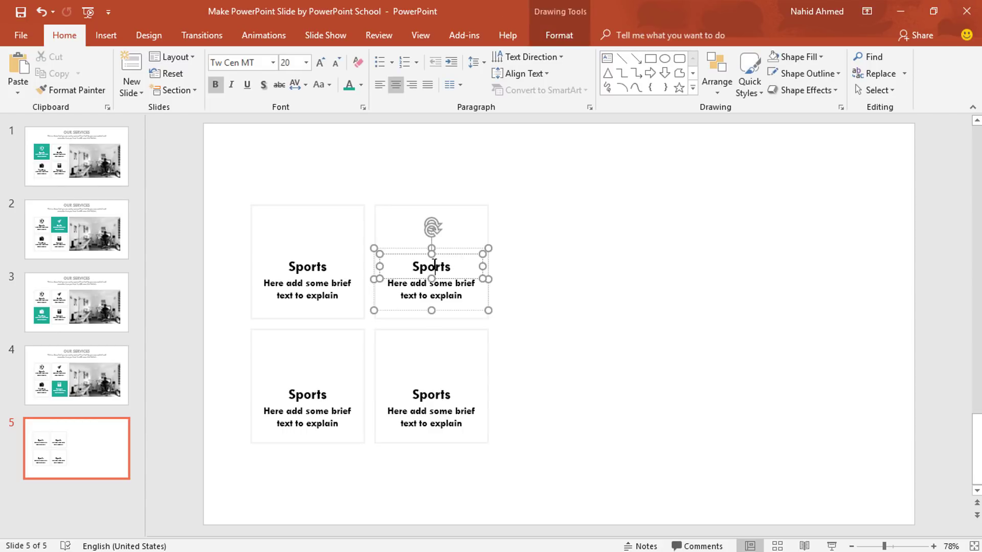
double_click(434, 263)
text(Crofts)
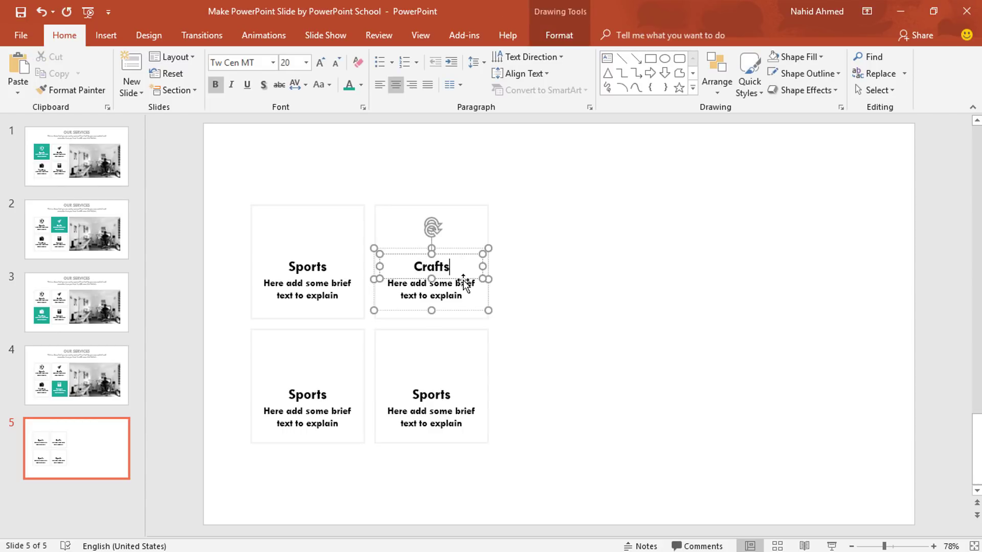
click(306, 395)
double_click(306, 395)
text(Funding)
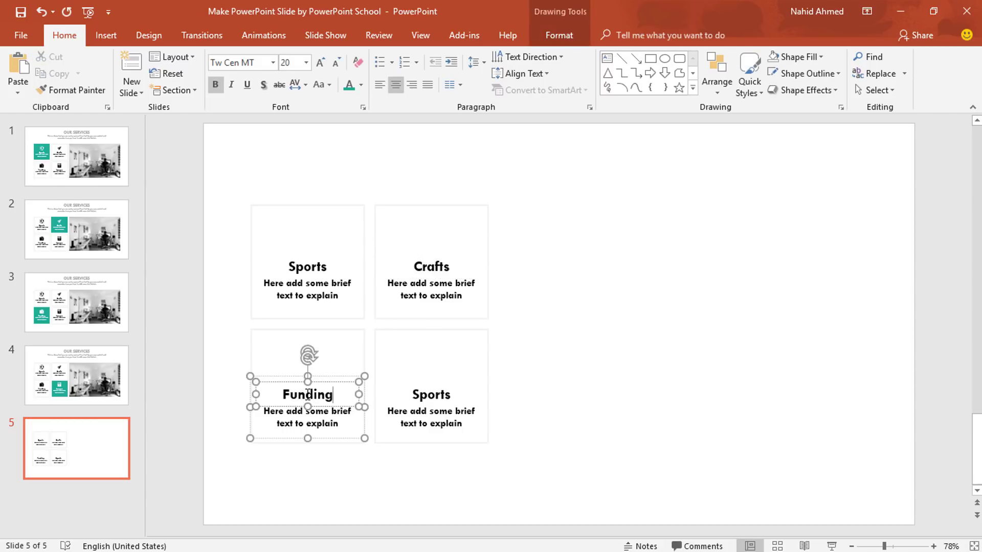
click(425, 394)
double_click(424, 394)
text(Images)
click(549, 360)
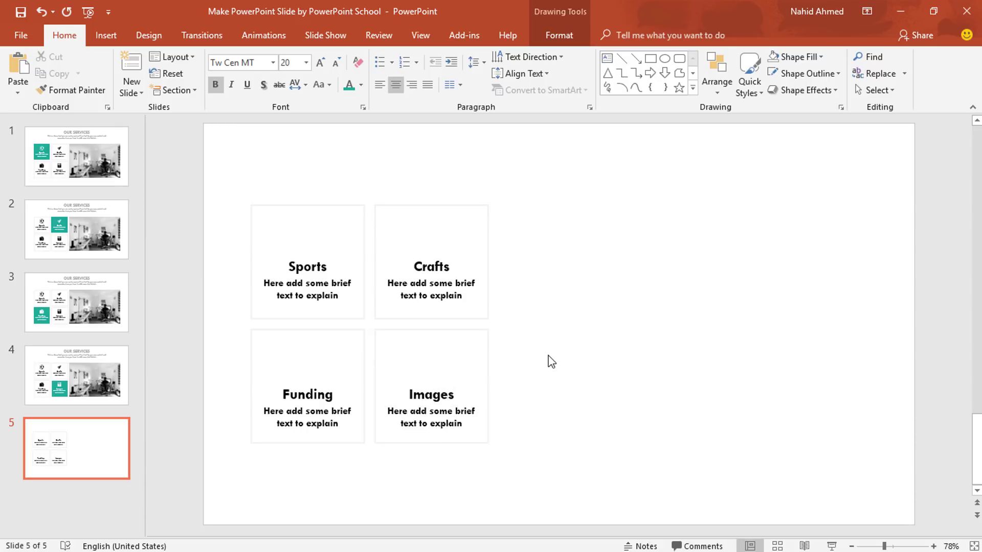
Insert the Bag, Ball, Images and Plane icon pictures onto the slide.
click(107, 37)
click(91, 81)
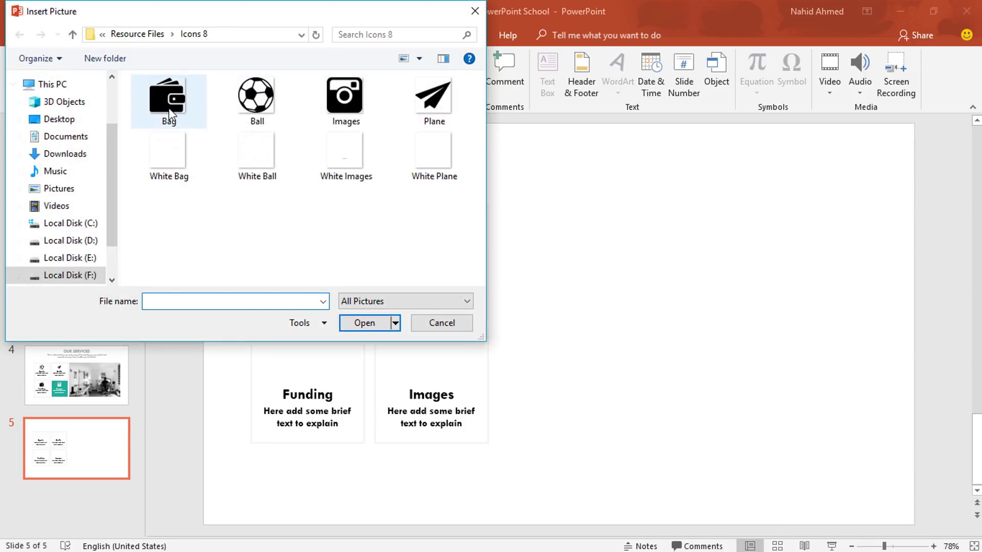
click(170, 115)
ctrl+click(256, 100)
ctrl+click(344, 100)
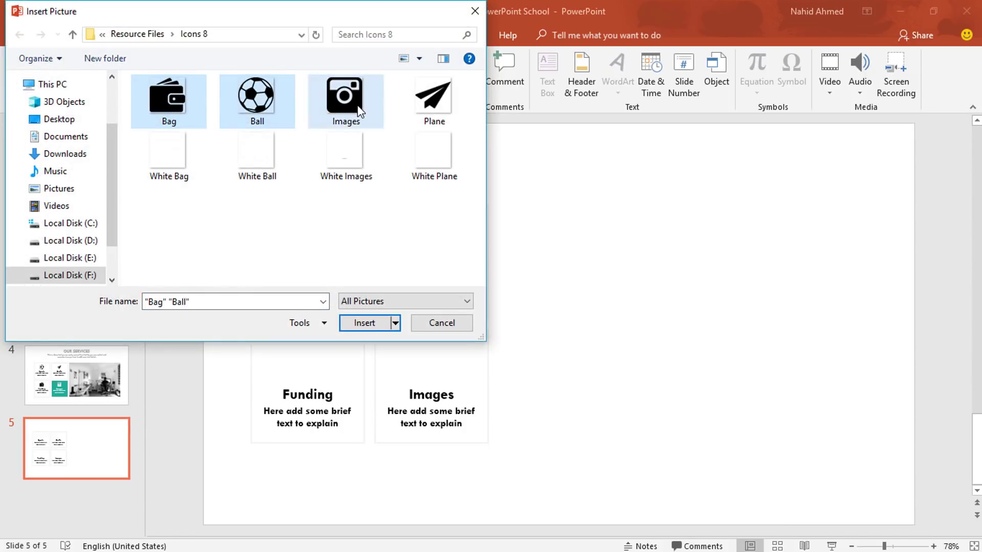
ctrl+click(455, 110)
click(364, 322)
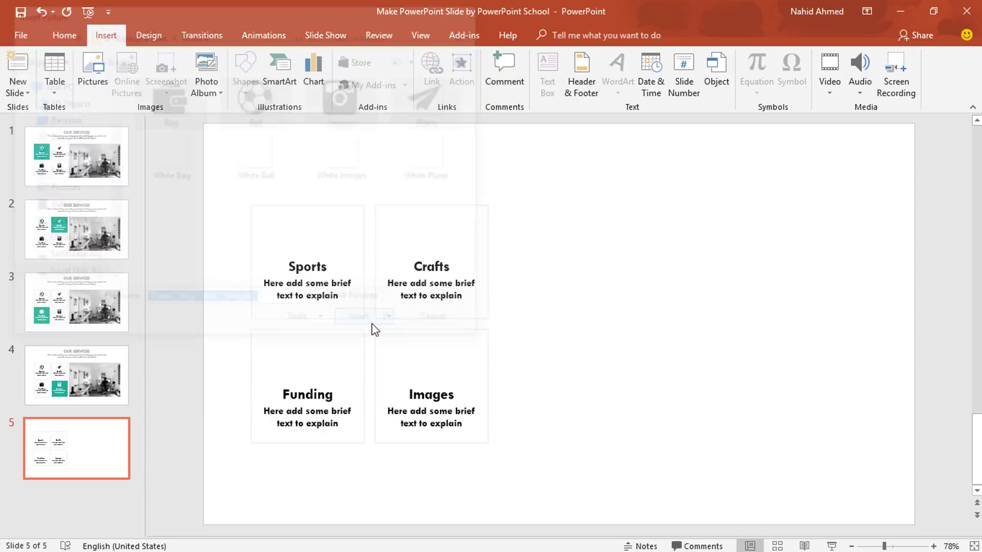
Place the plane, camera, ball and wallet icons in the Crafts, Images, Sports and Funding boxes.
click(606, 427)
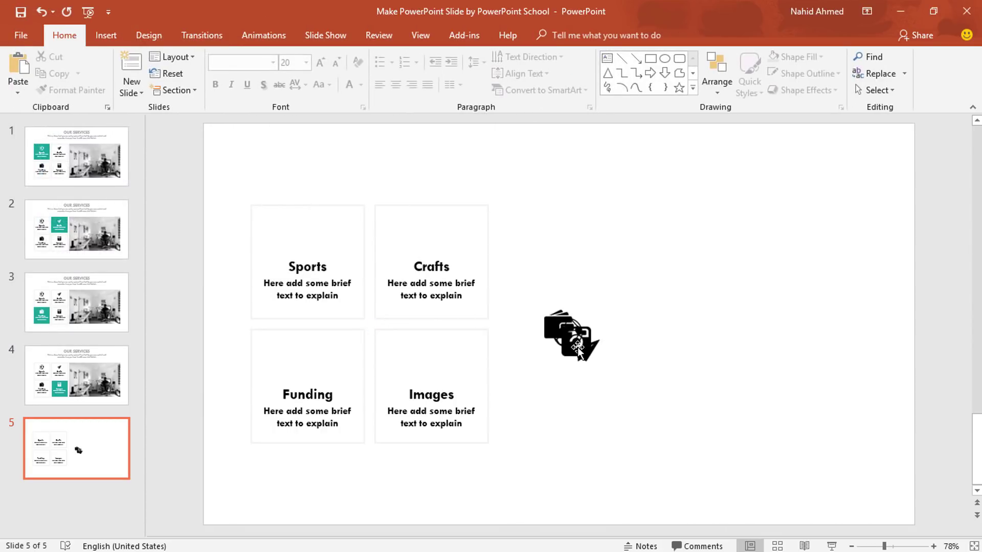
drag(581, 345, 413, 231)
drag(578, 345, 432, 364)
drag(543, 321, 293, 228)
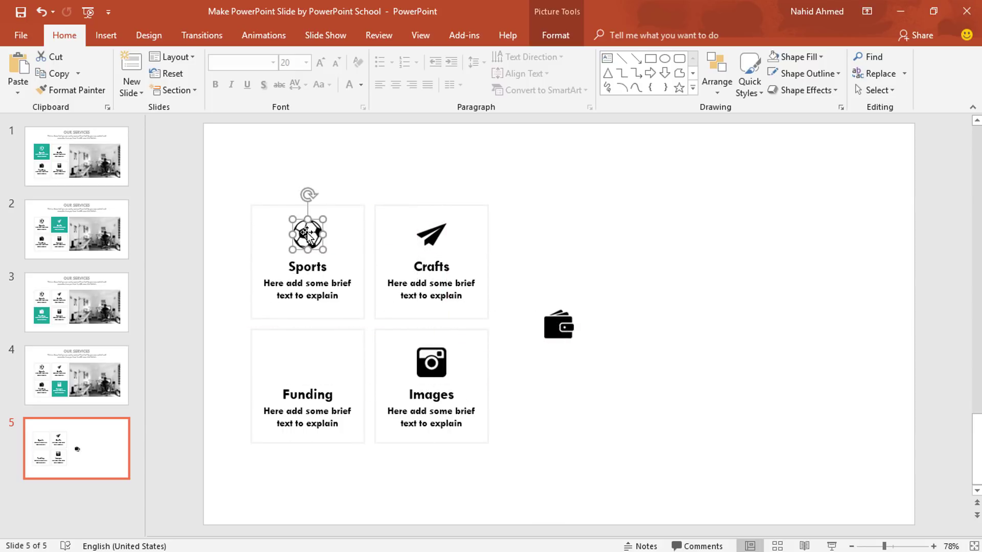
drag(549, 326, 297, 363)
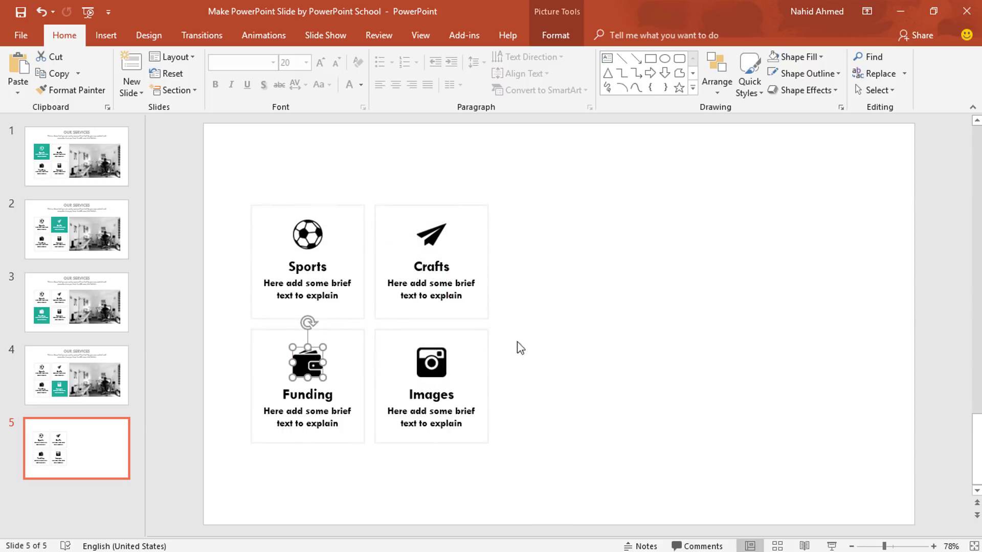
Copy the black-and-white office photo from slide 4 and paste it onto slide 5.
click(517, 346)
click(77, 376)
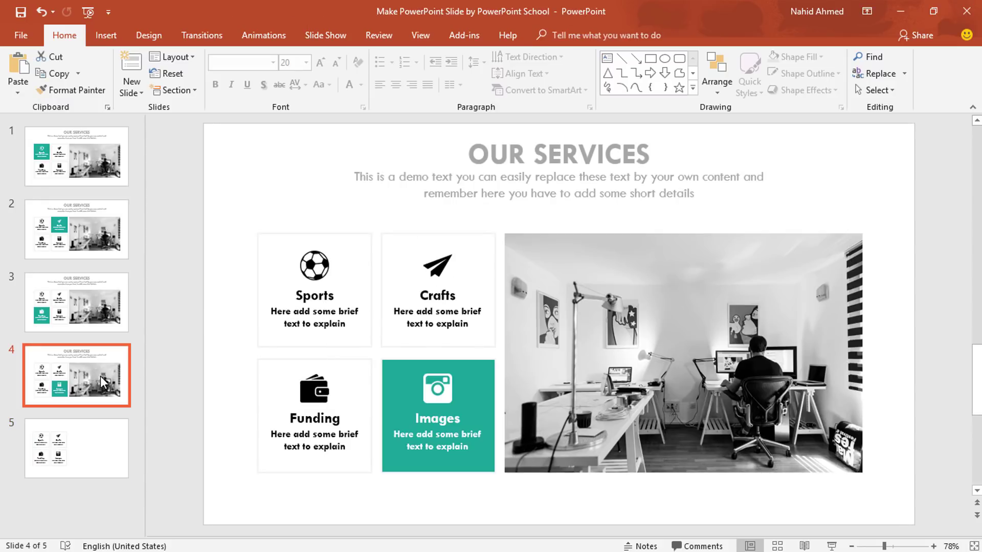
click(620, 335)
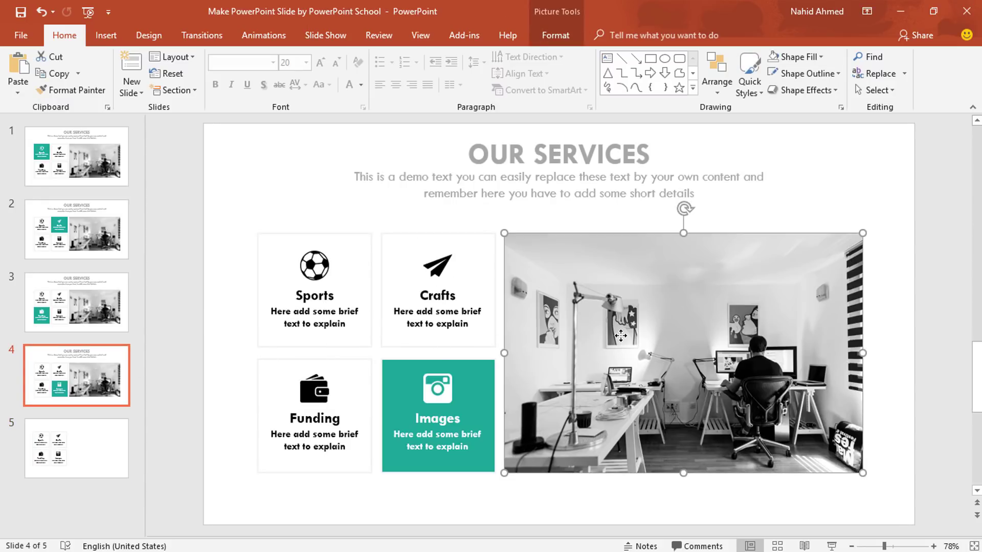
click(94, 445)
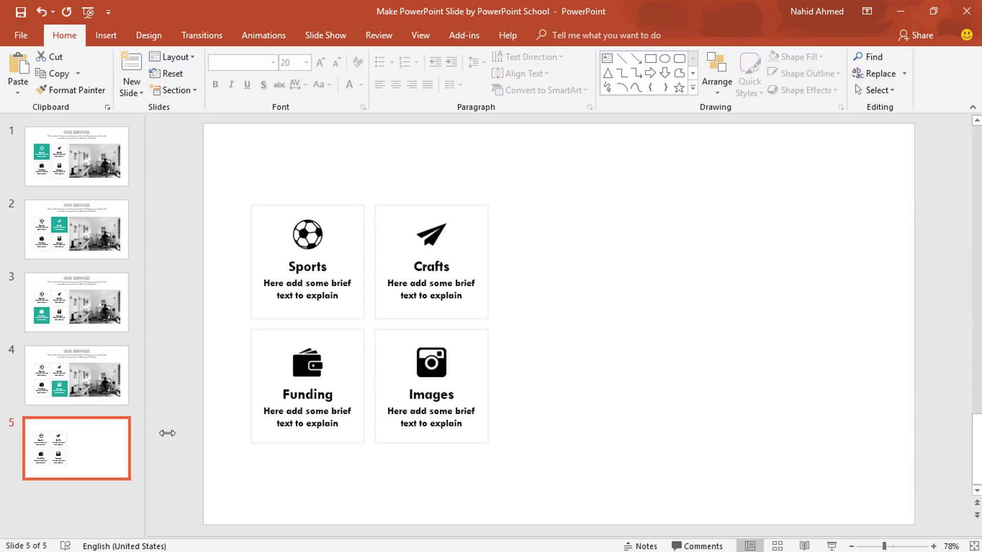
key(ctrl+v)
Position the photo beside the boxes and shift the grid and photo lower to match slide 4.
drag(665, 374, 680, 357)
click(234, 185)
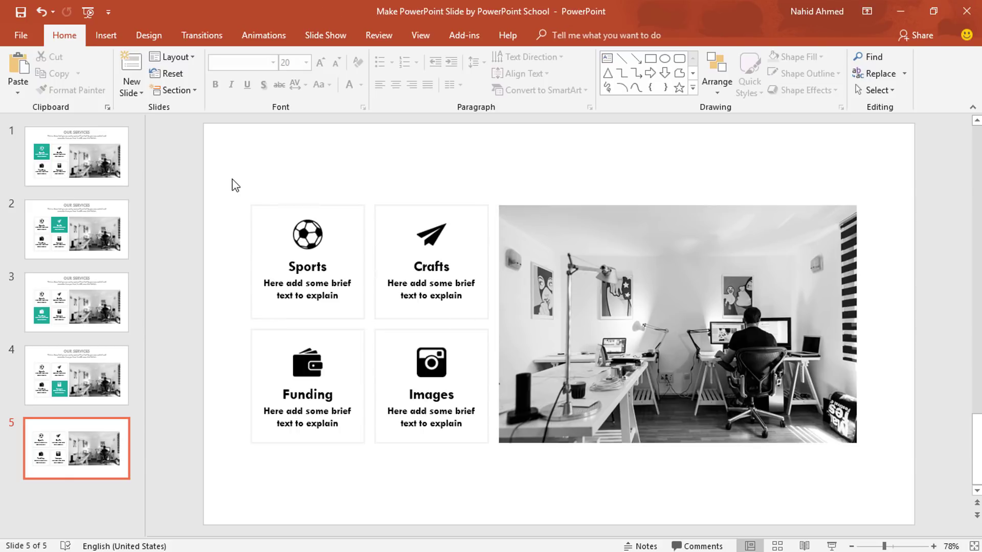
mouse_move(189, 160)
mouse_down()
mouse_move(483, 314)
mouse_move(903, 489)
mouse_up()
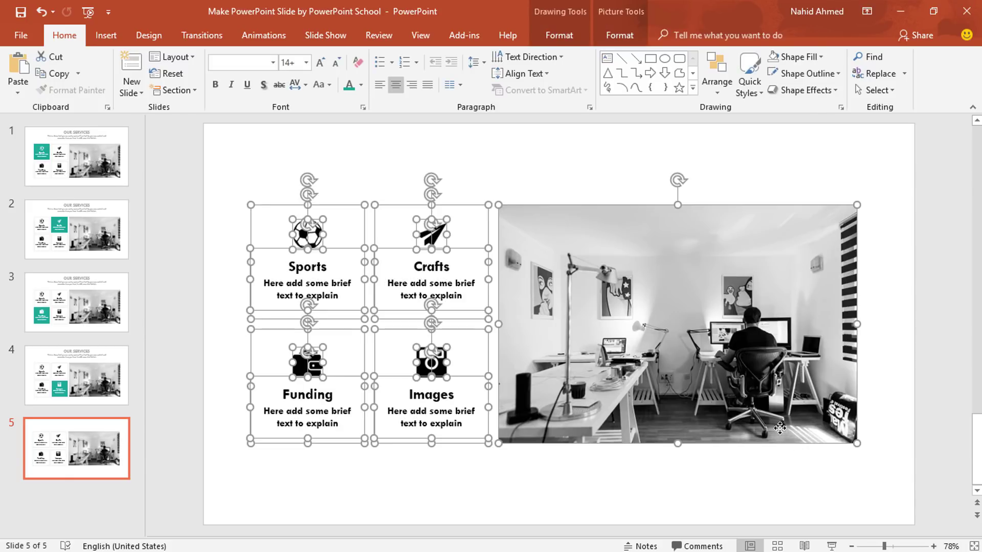
mouse_move(781, 428)
mouse_down()
mouse_move(792, 438)
mouse_move(787, 459)
mouse_up()
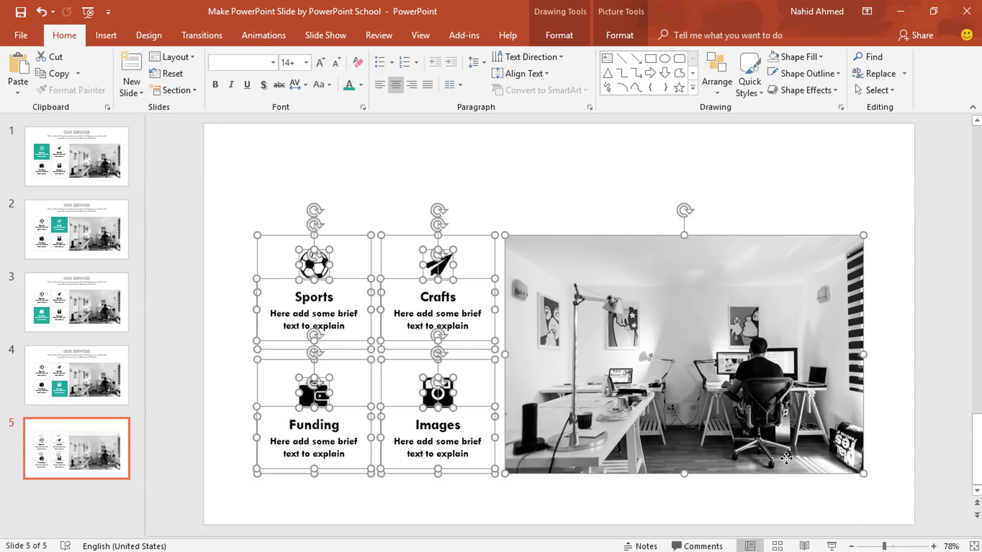
click(600, 194)
Copy the OUR SERVICES heading from slide 4 onto slide 5.
click(84, 398)
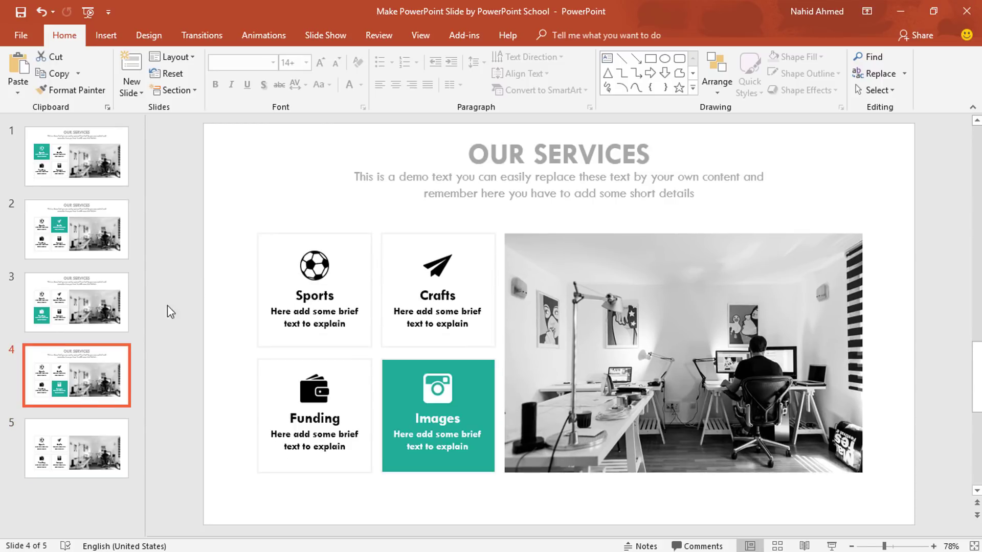
click(416, 151)
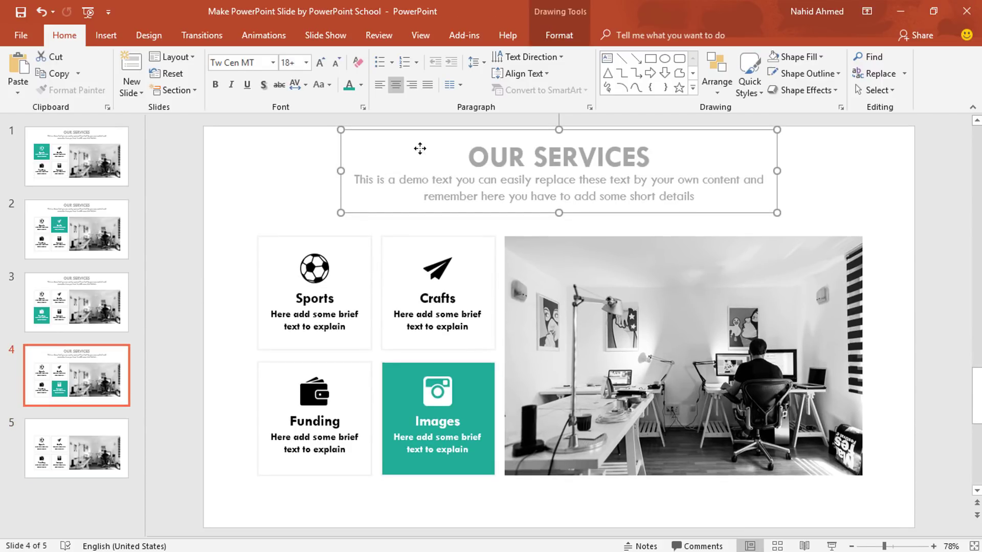
click(84, 450)
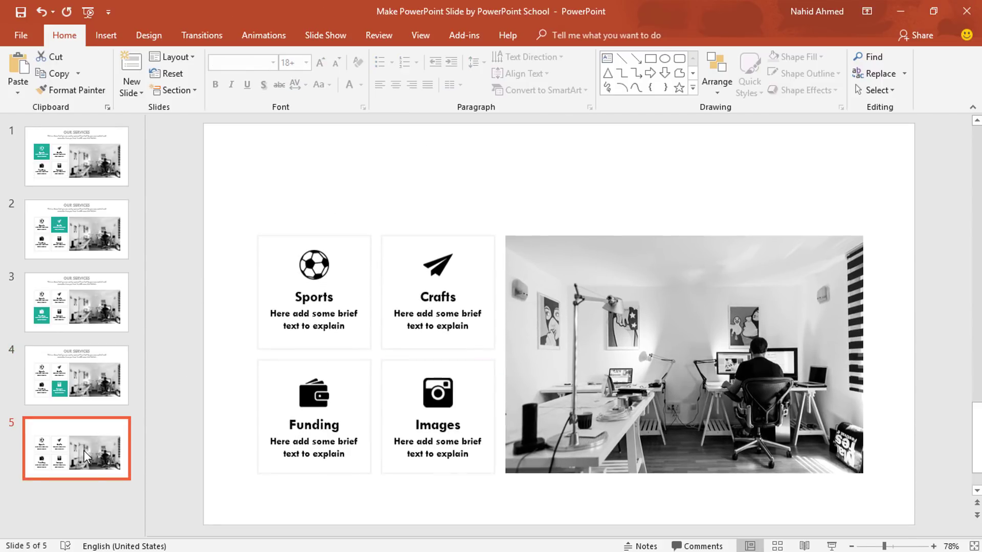
key(ctrl+v)
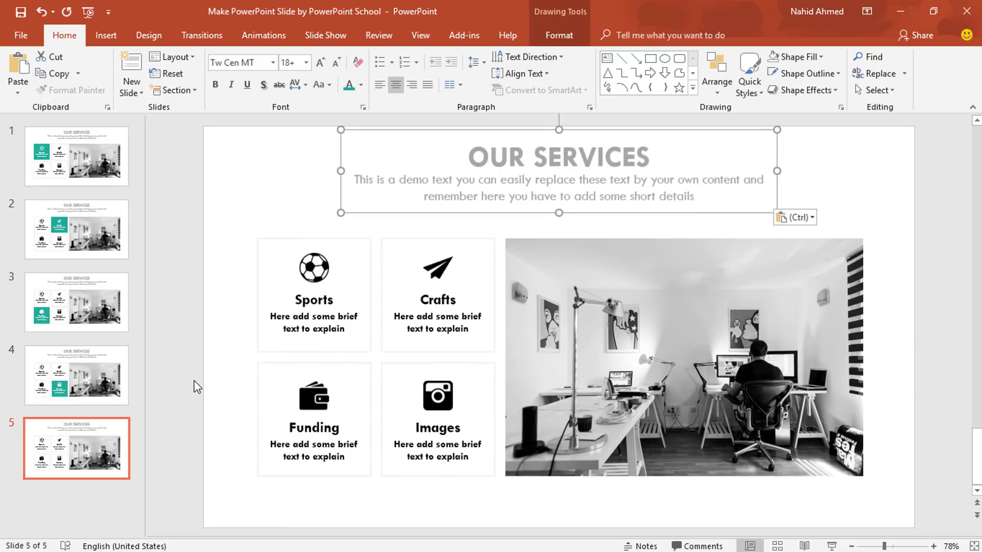
click(223, 343)
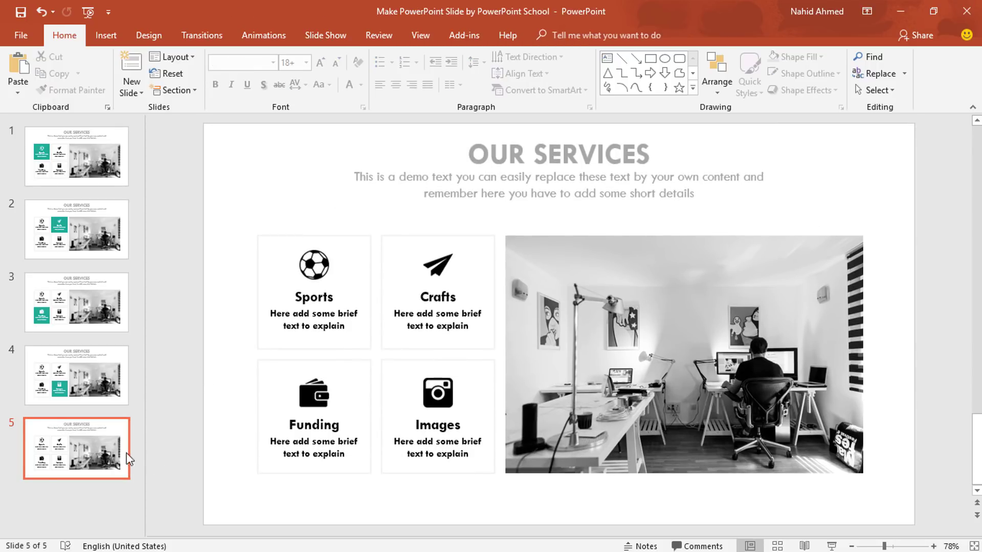
click(91, 447)
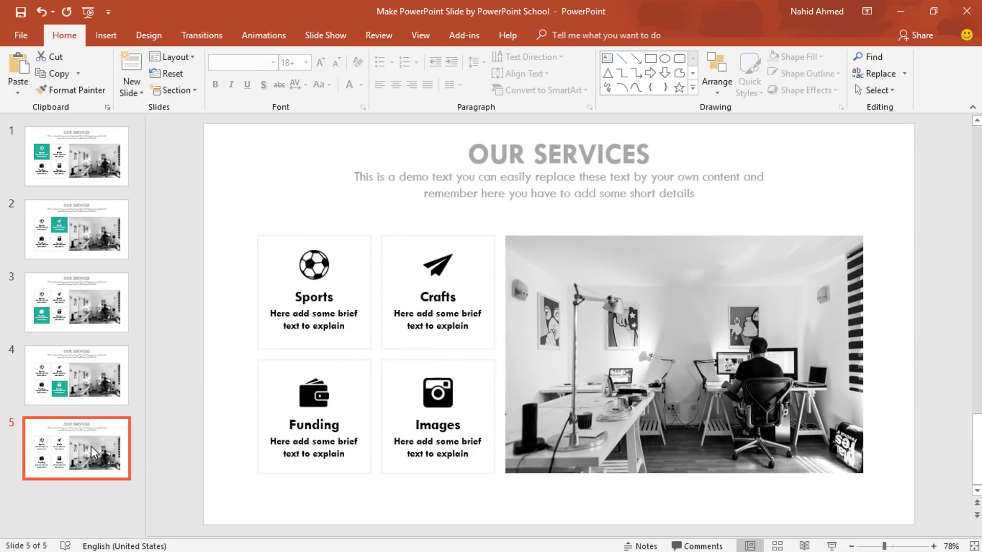
Duplicate slide 5 three times to create slides 6–8, then return to slide 5.
right_click(64, 451)
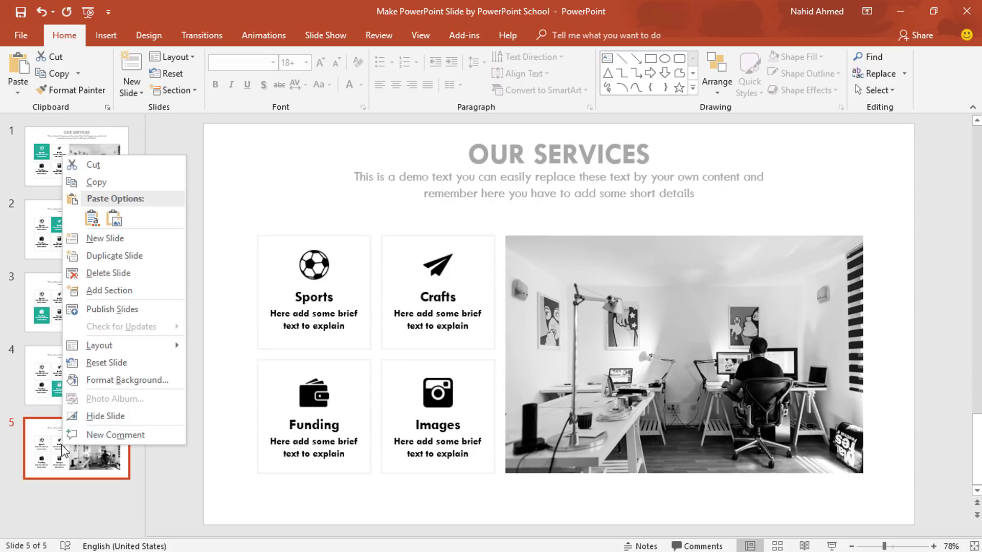
click(140, 257)
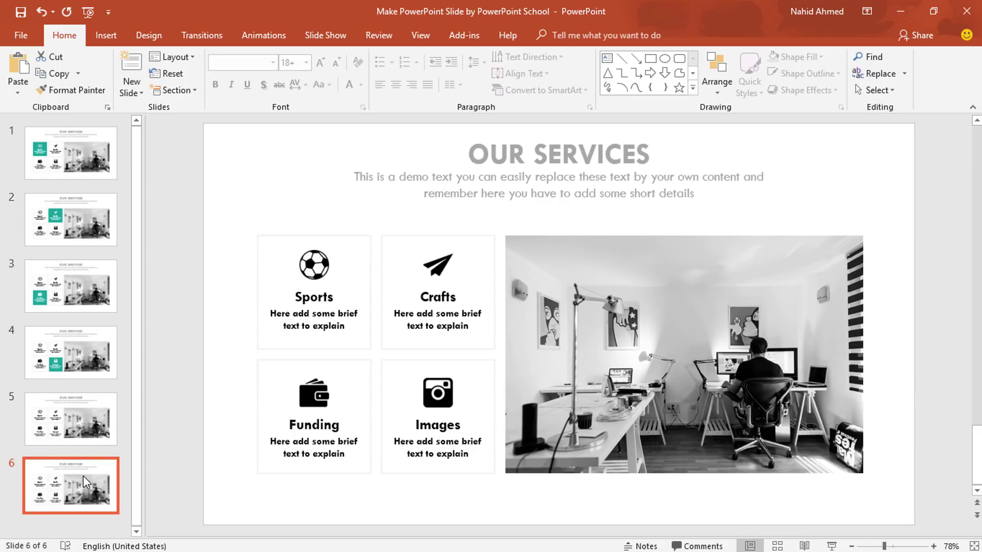
key(ctrl+d)
key(ctrl+d)
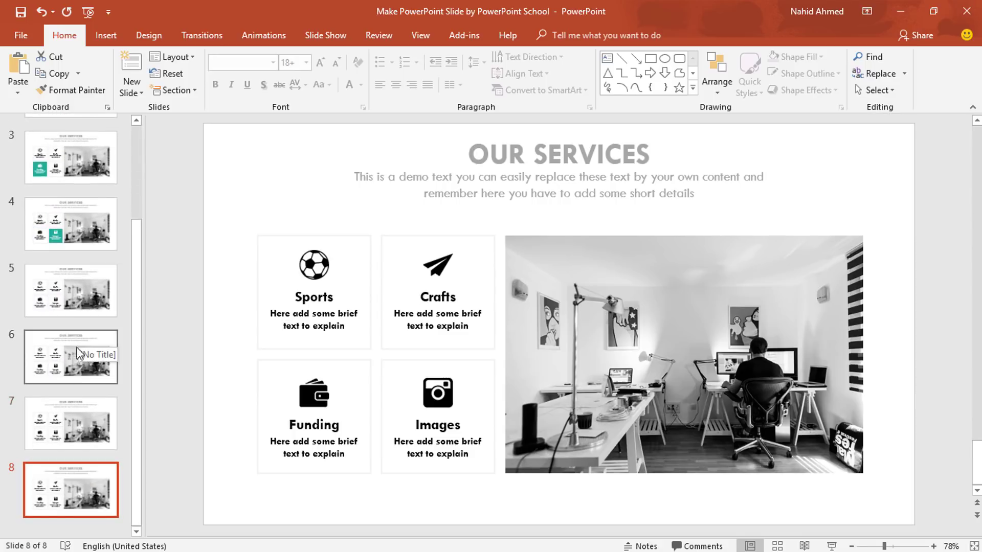
click(72, 291)
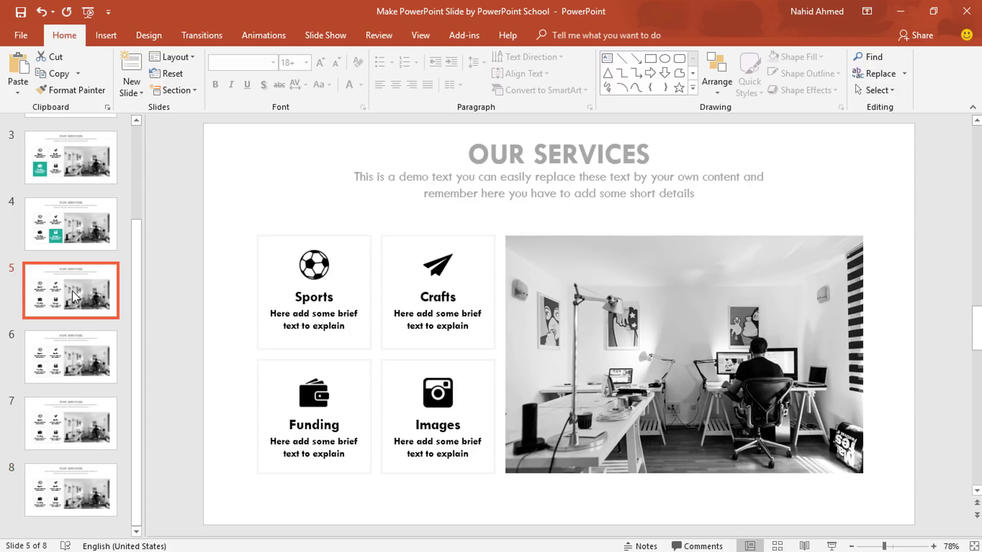
Fill the Sports box teal and give it a teal outline.
click(271, 236)
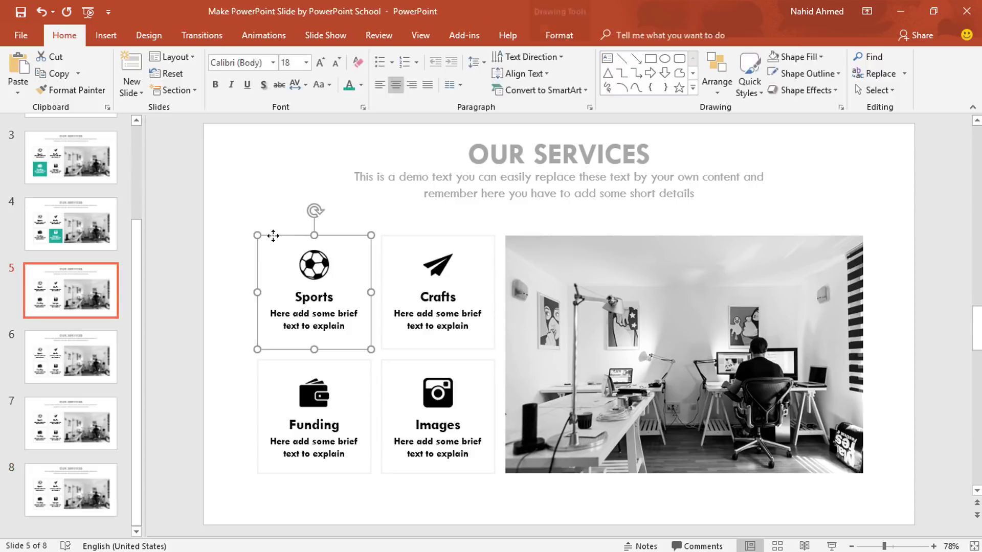
click(545, 44)
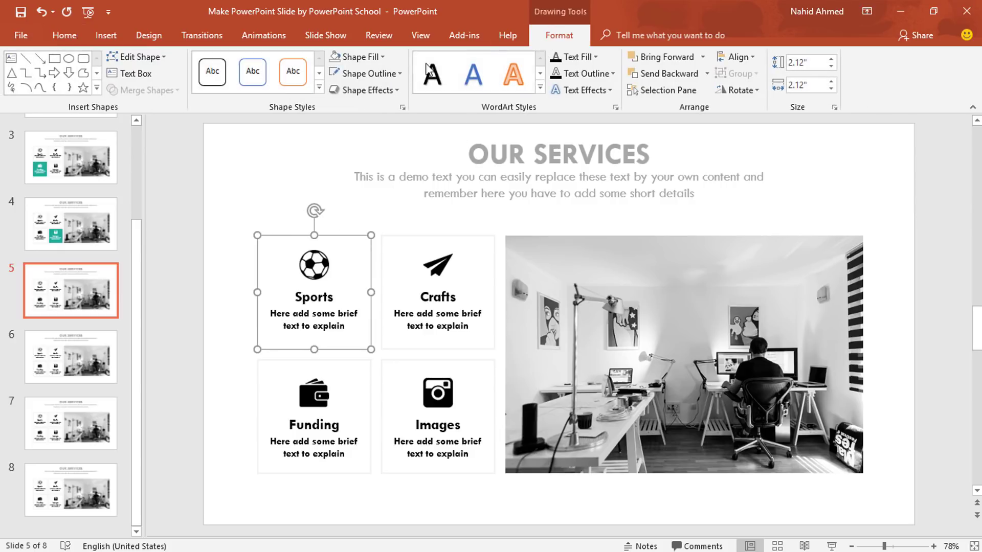
click(381, 58)
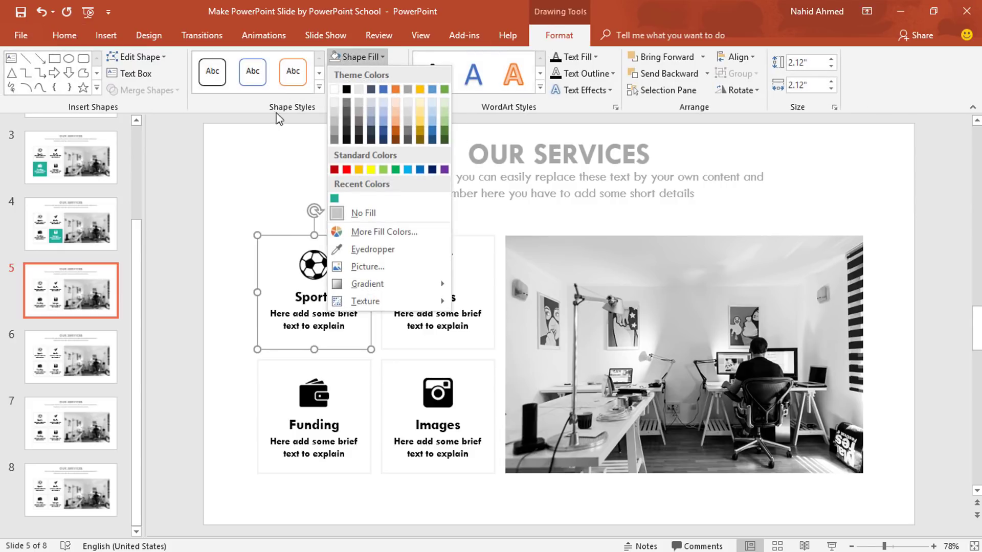
click(333, 198)
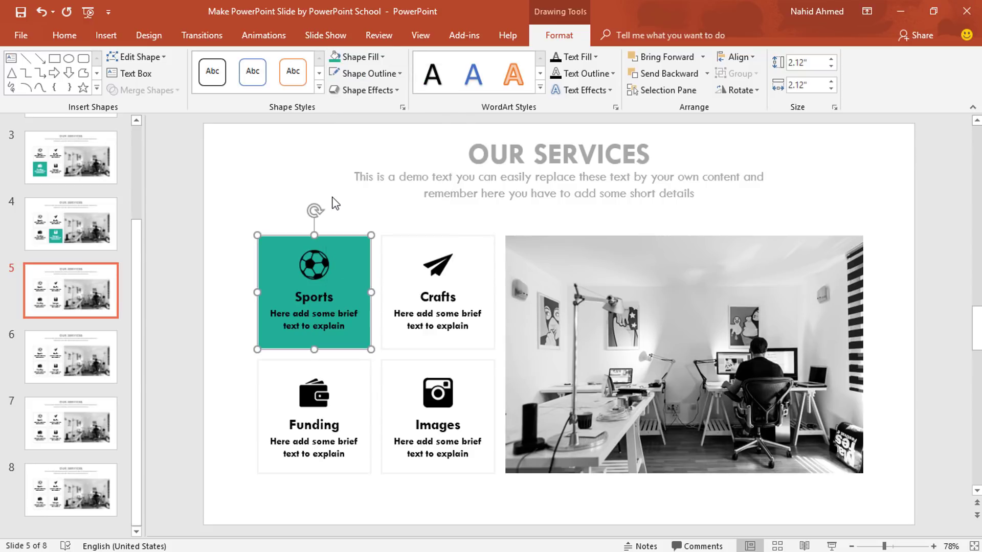
click(391, 73)
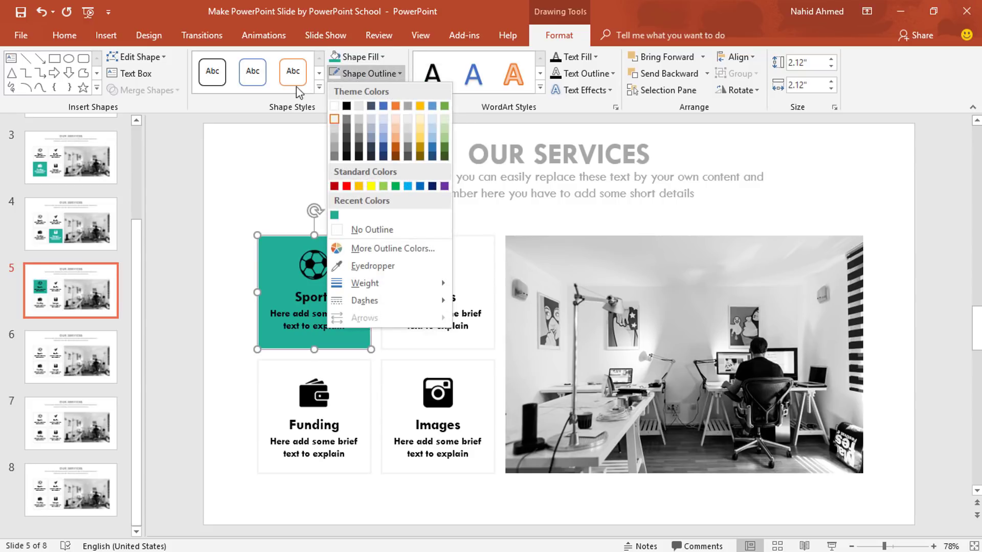
click(335, 215)
click(231, 202)
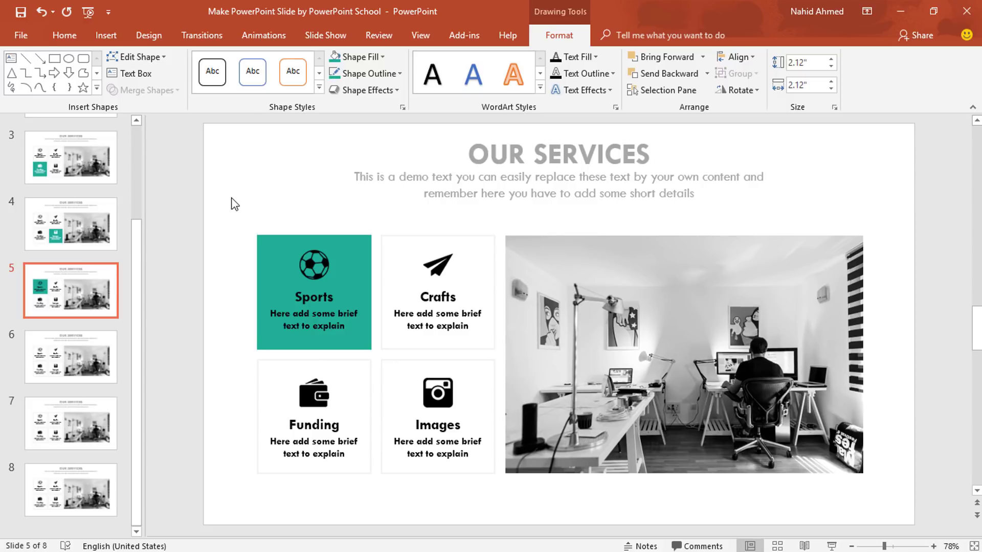
Replace the black ball icon in the Sports box with the White Ball image.
click(310, 264)
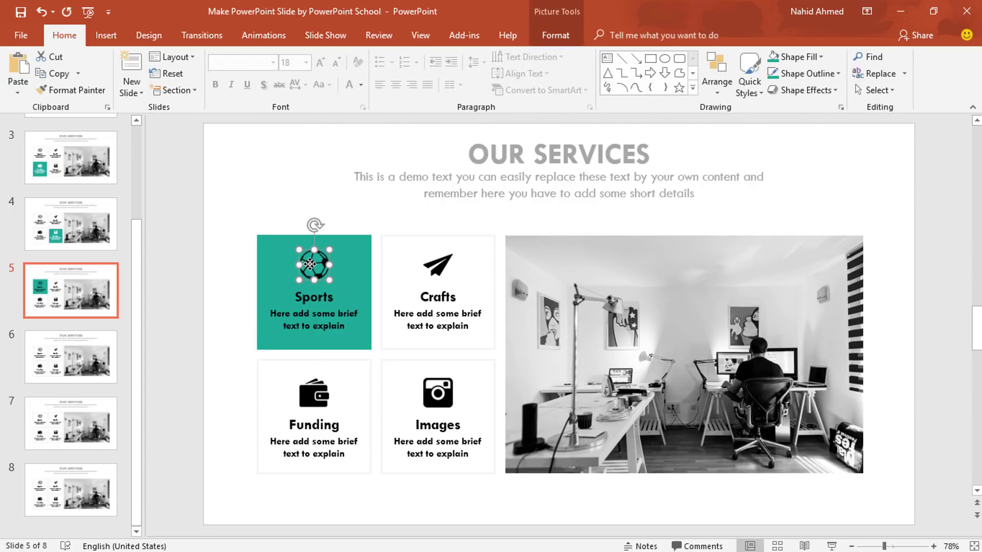
key(Delete)
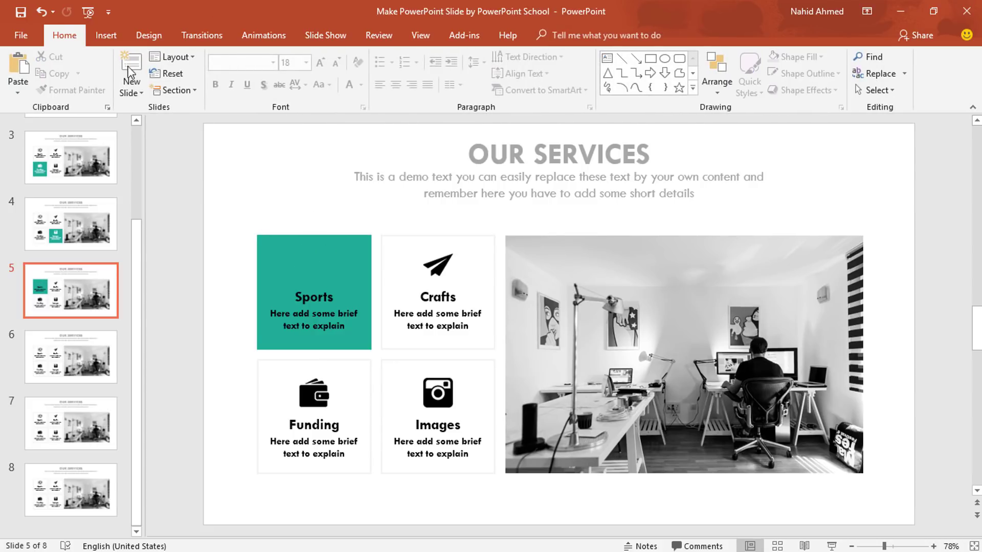
click(107, 40)
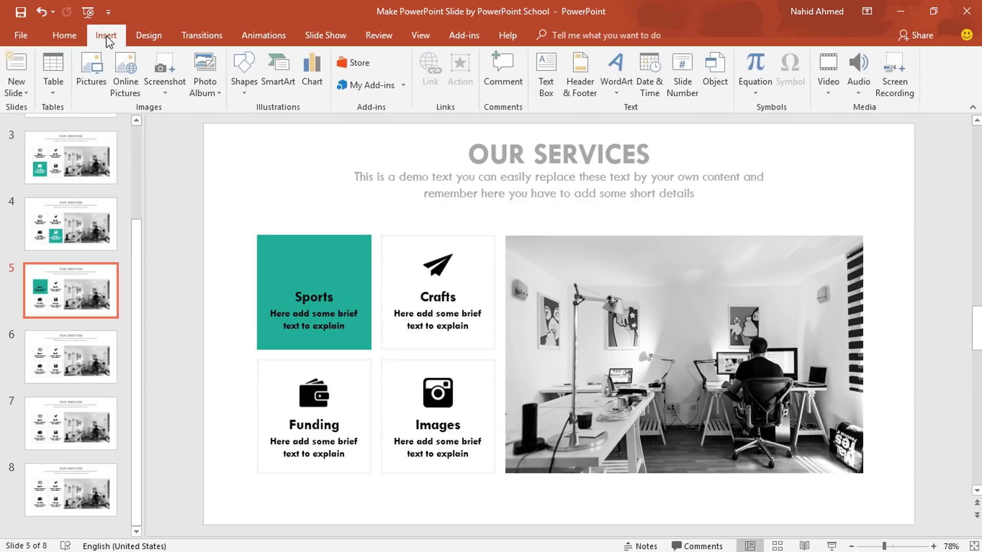
click(90, 81)
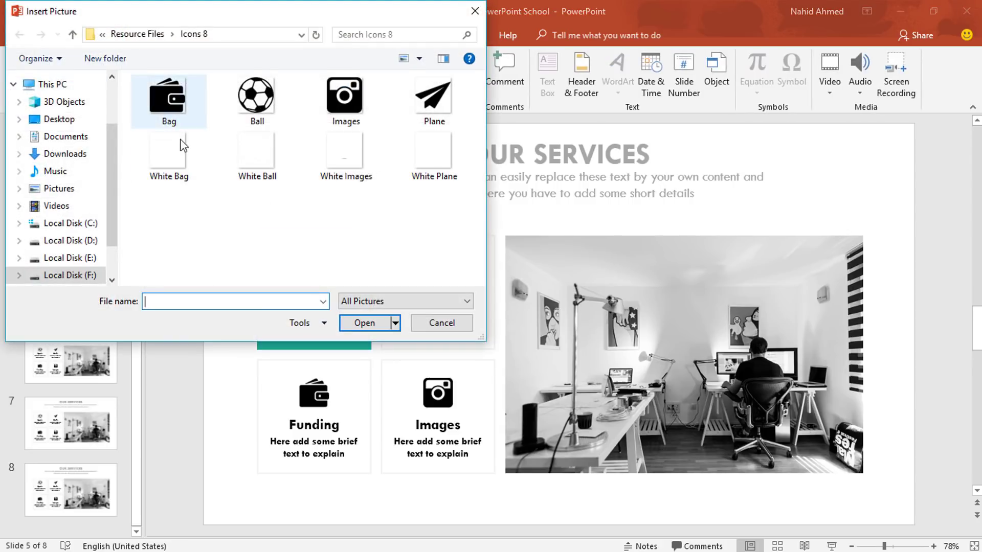
click(270, 153)
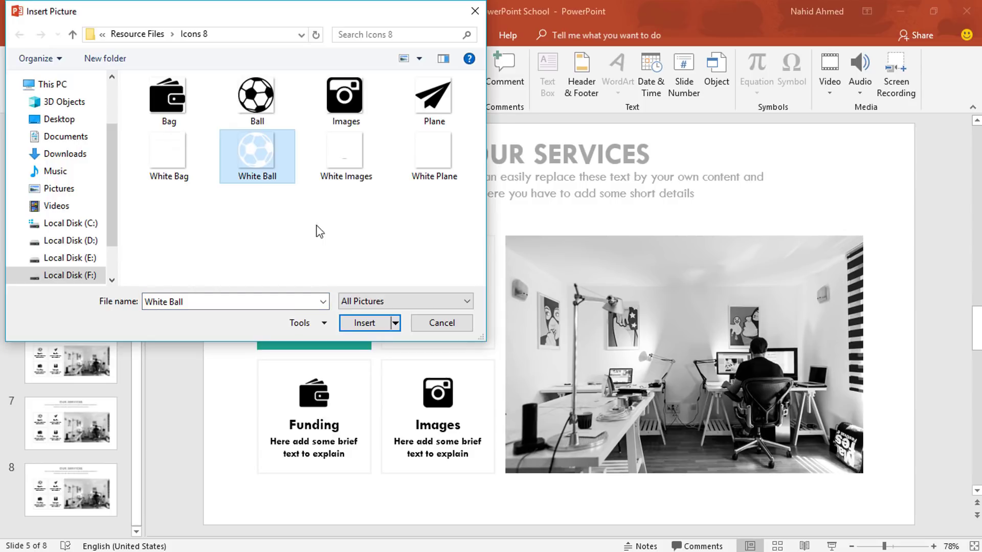
click(368, 323)
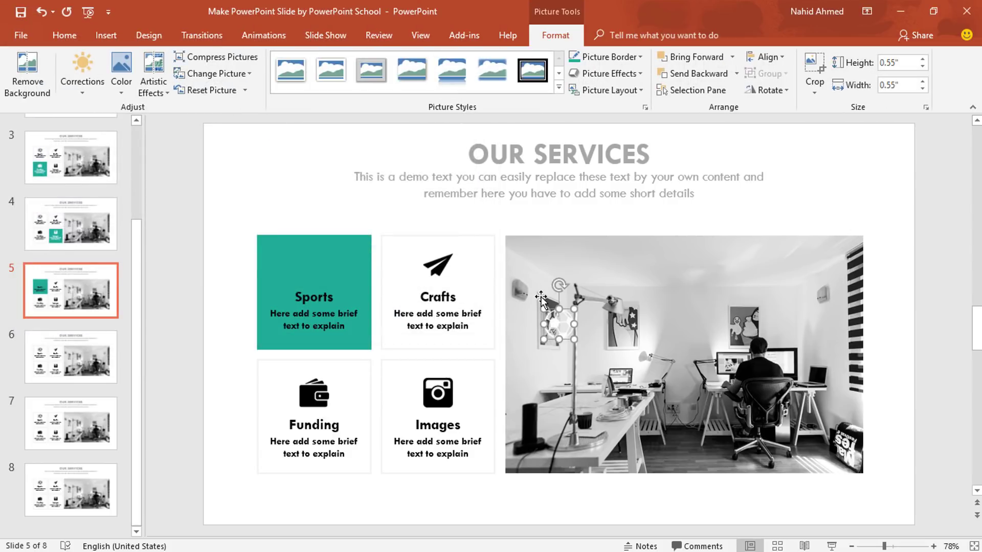
drag(541, 299, 312, 270)
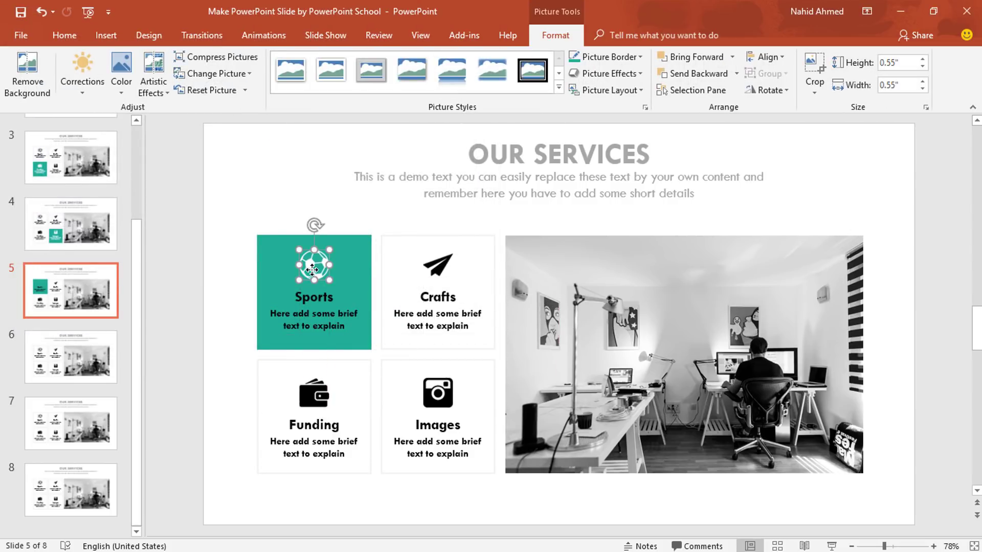
Turn the Sports title and its description text white.
click(318, 307)
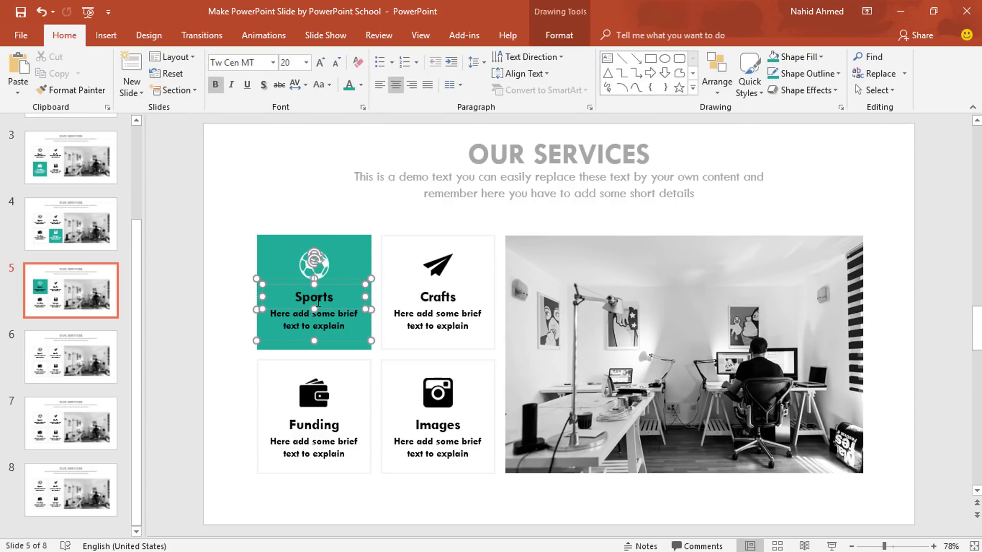
double_click(314, 297)
click(361, 85)
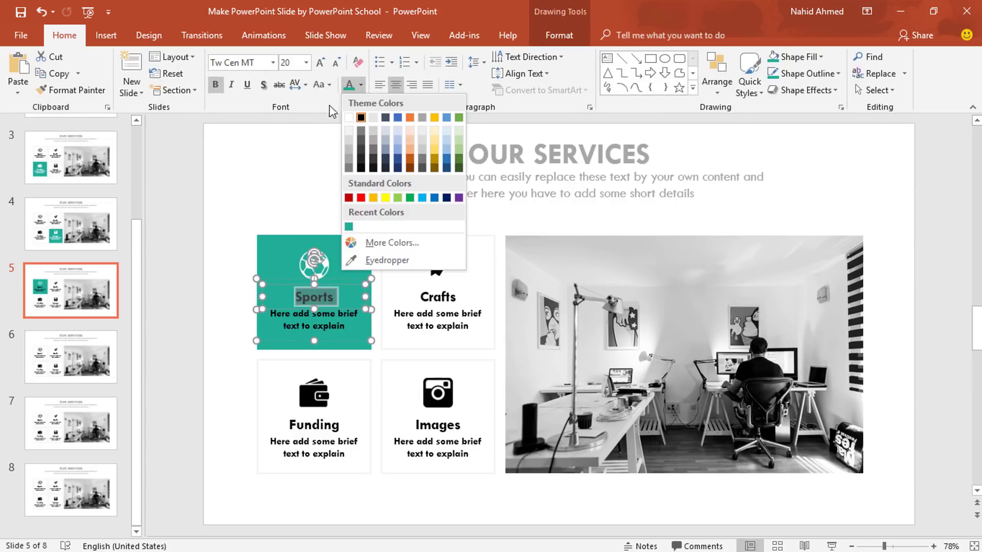
click(348, 118)
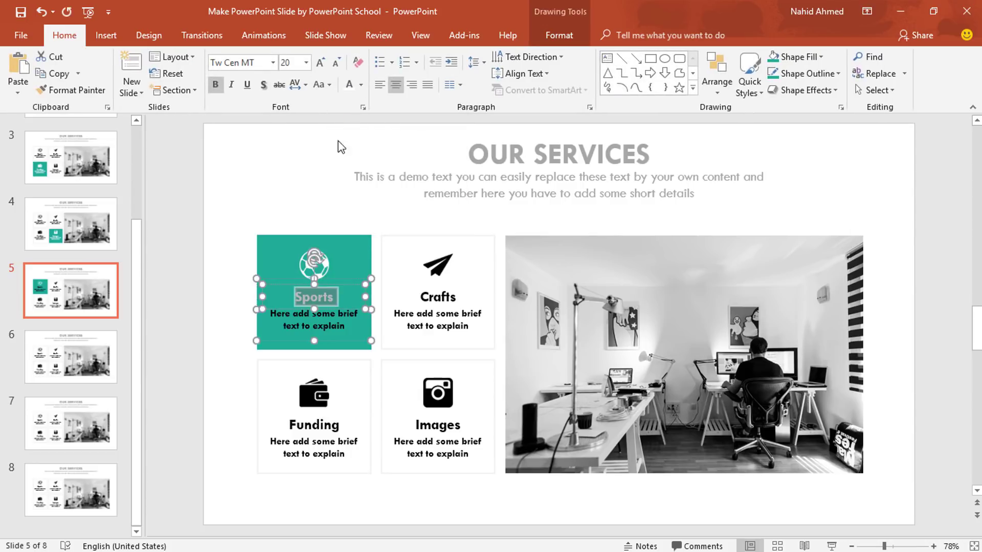
click(314, 320)
triple_click(314, 320)
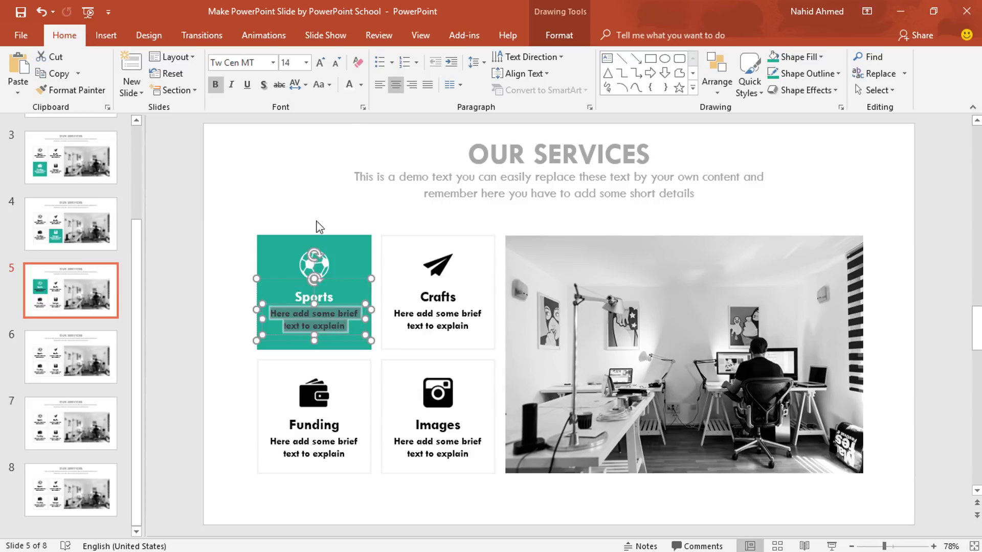
click(349, 85)
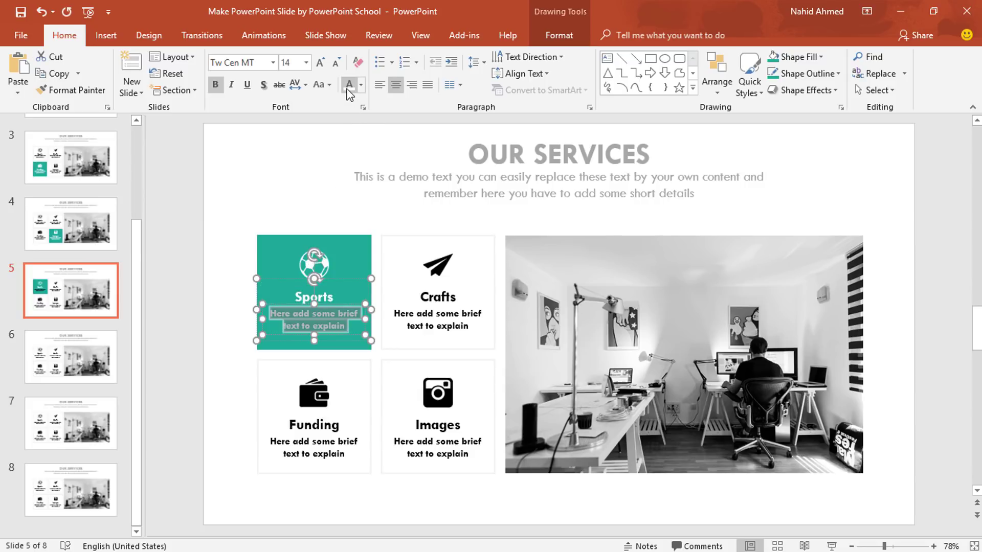
click(225, 201)
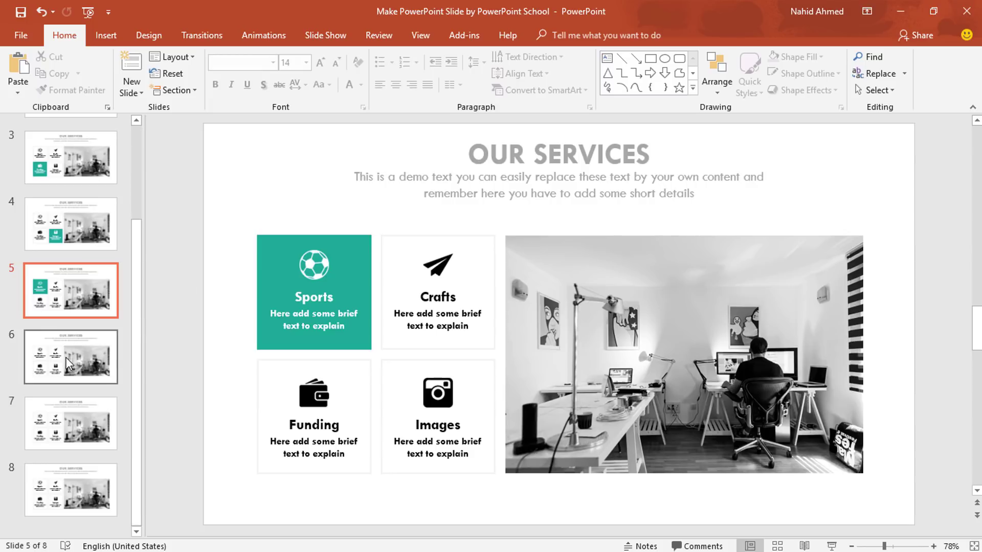
click(72, 371)
Fill the Crafts box teal and give it a teal outline.
click(397, 238)
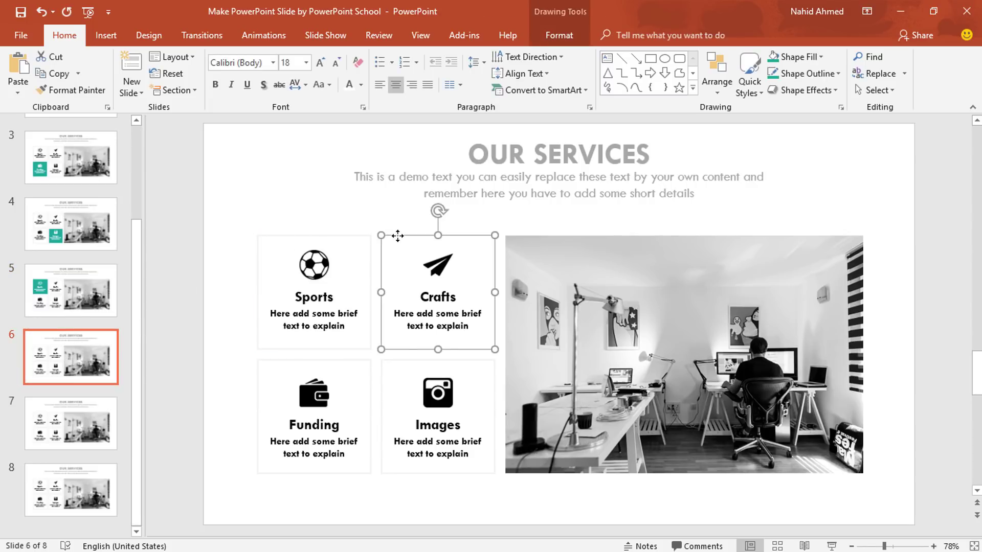
click(547, 37)
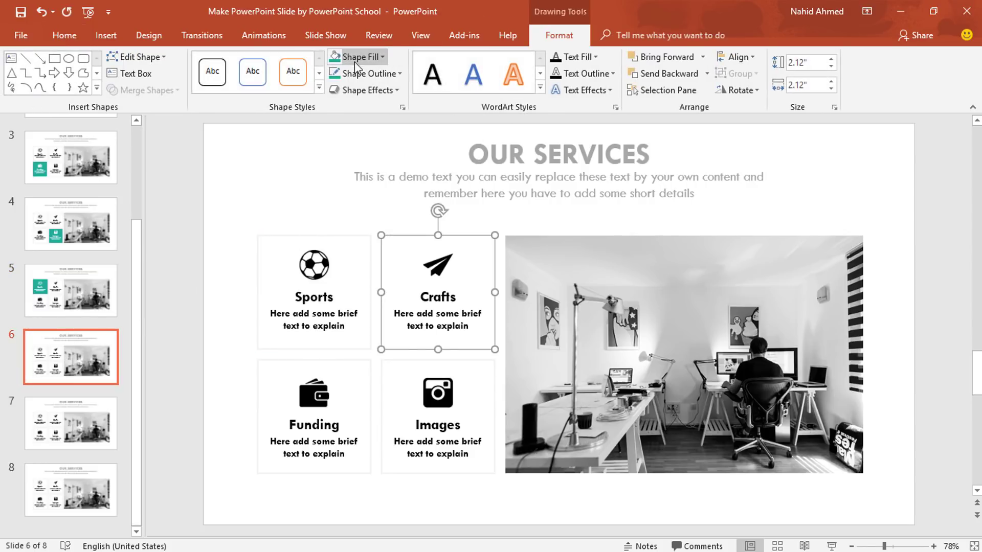
click(358, 58)
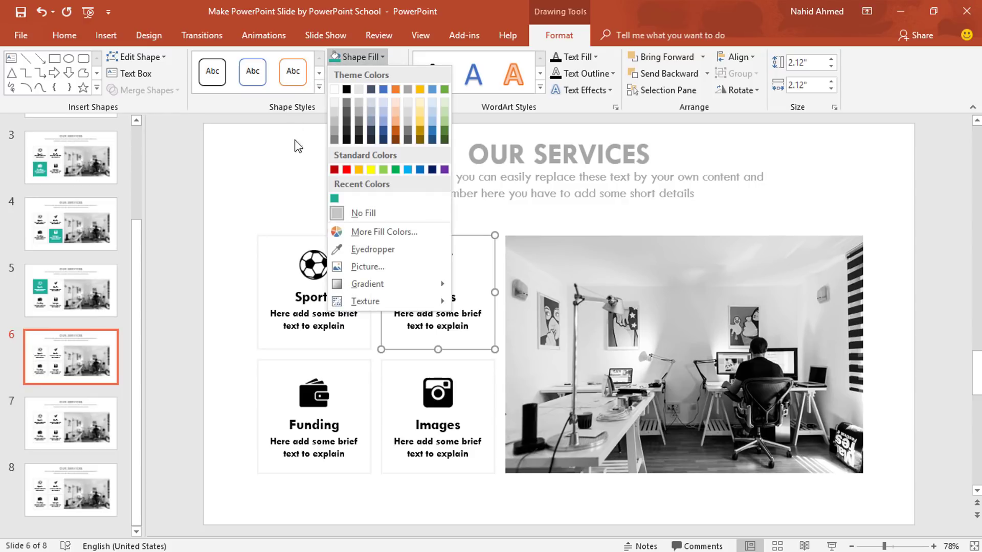
click(335, 198)
click(400, 75)
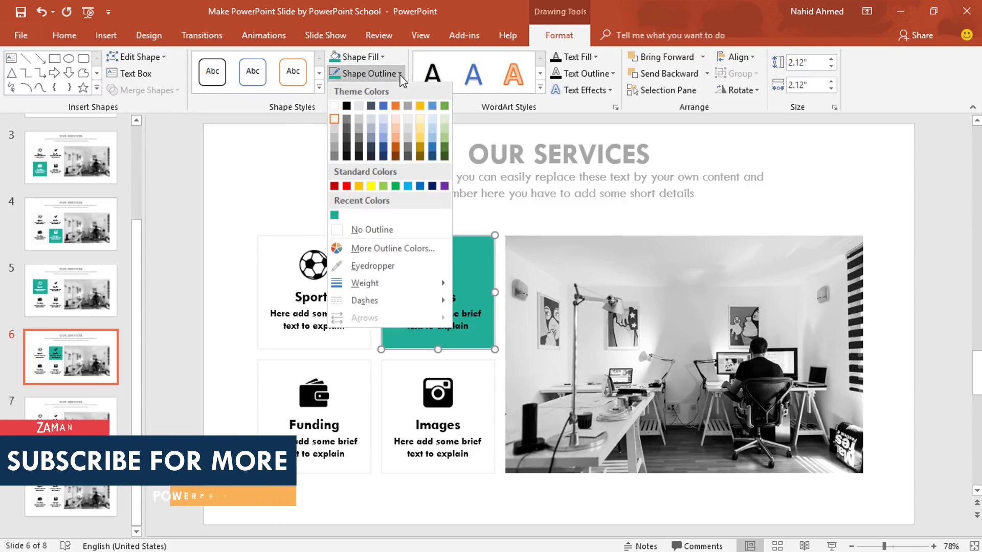
click(335, 217)
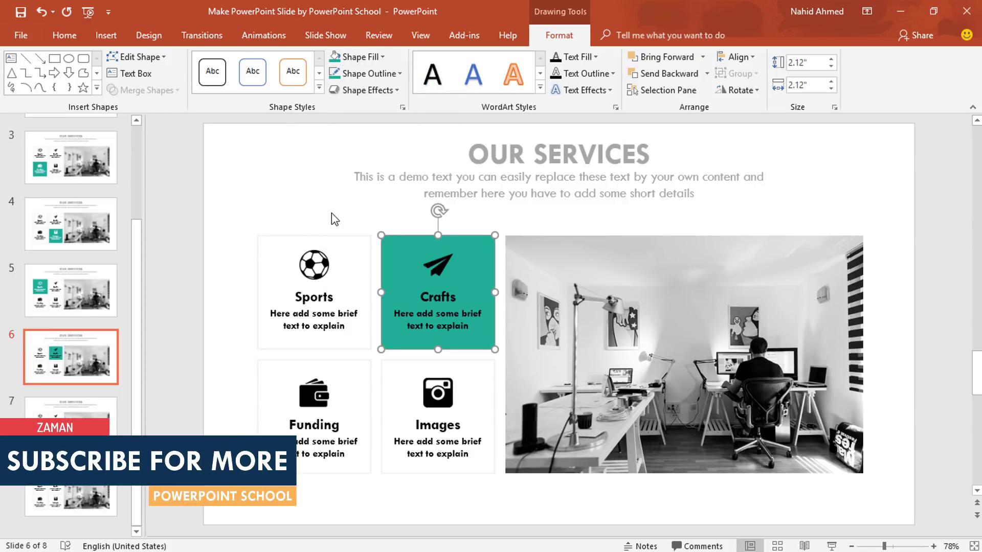
Remove the black plane icon from the Crafts box.
click(445, 265)
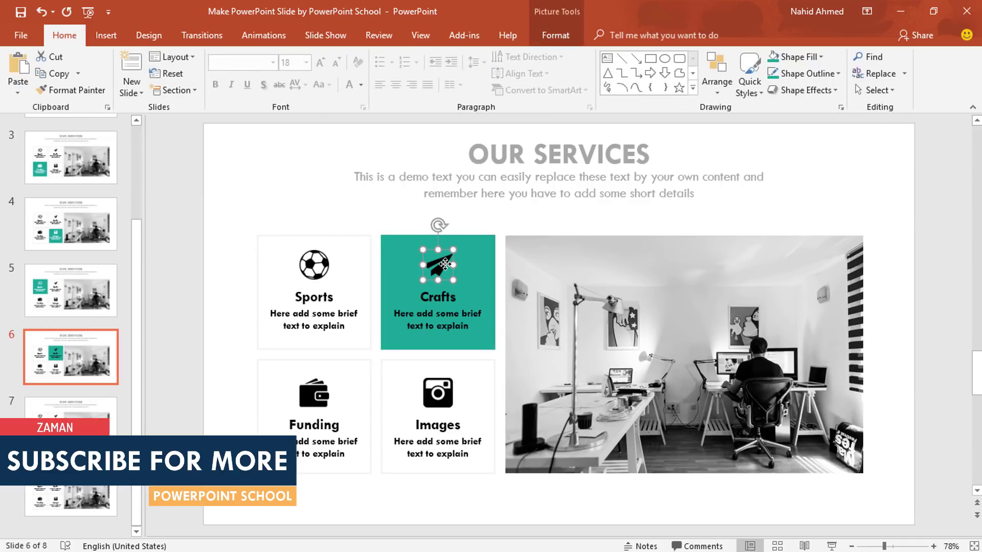
key(Escape)
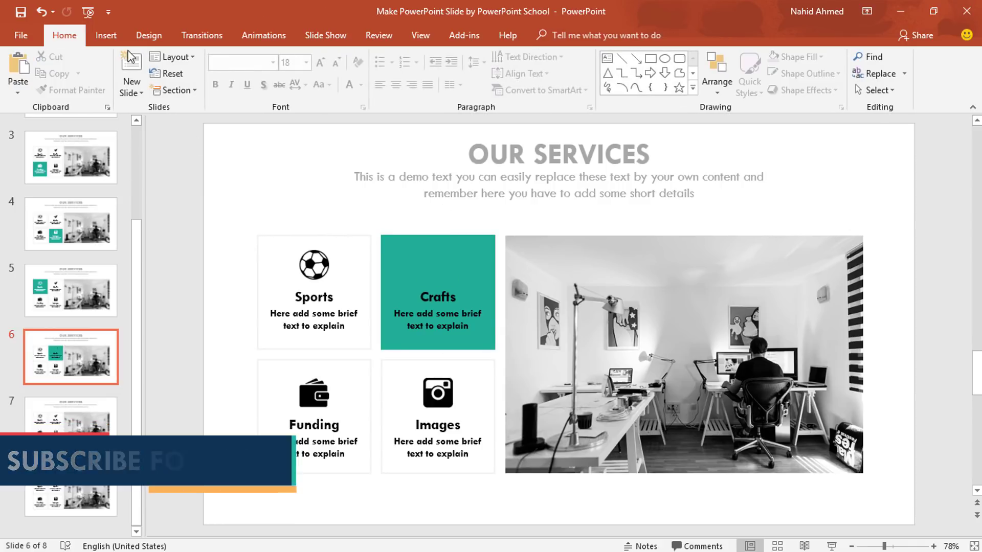
click(106, 35)
Insert the White Plane picture and place it inside the teal Crafts box.
click(97, 70)
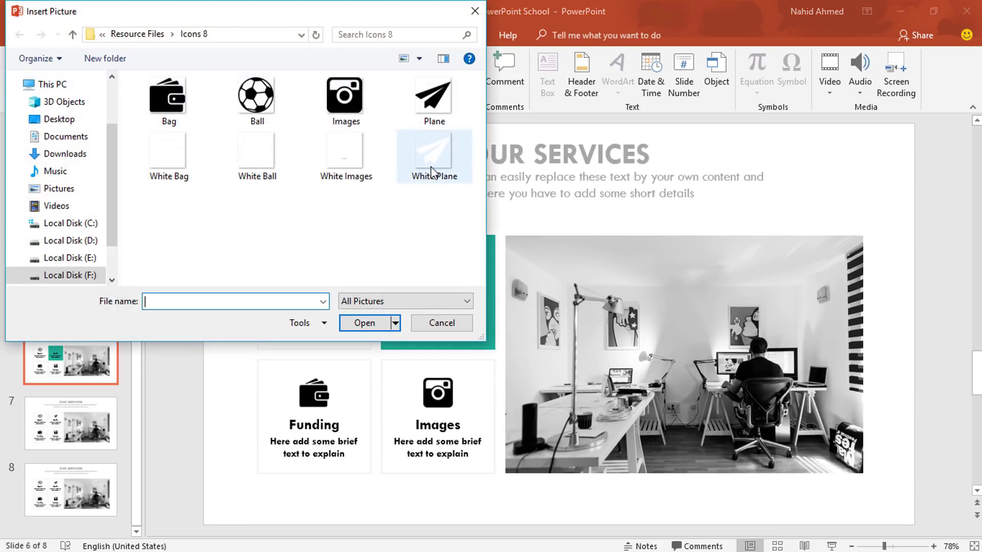
click(431, 167)
click(370, 324)
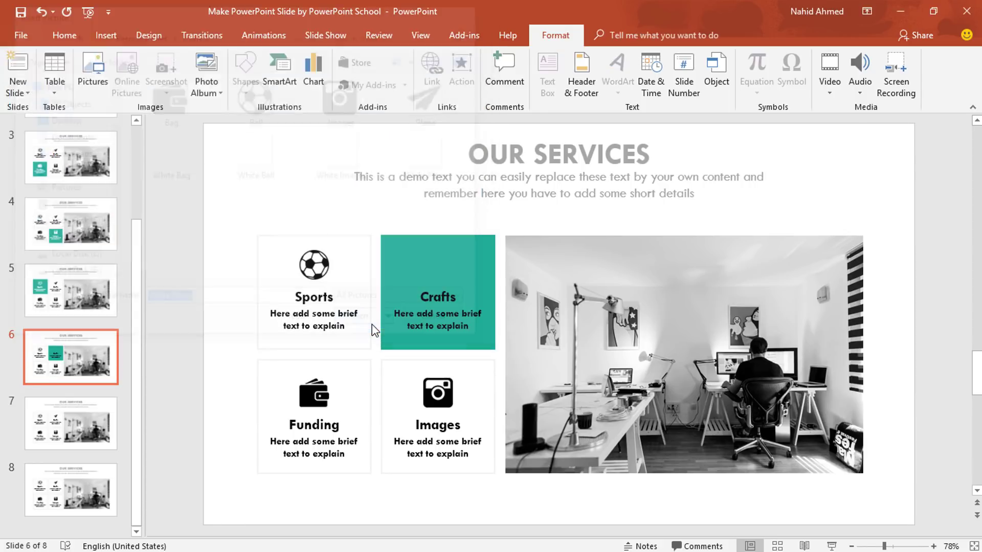
drag(560, 329, 439, 268)
Make the Crafts title and description text white, then move to slide 7.
double_click(444, 297)
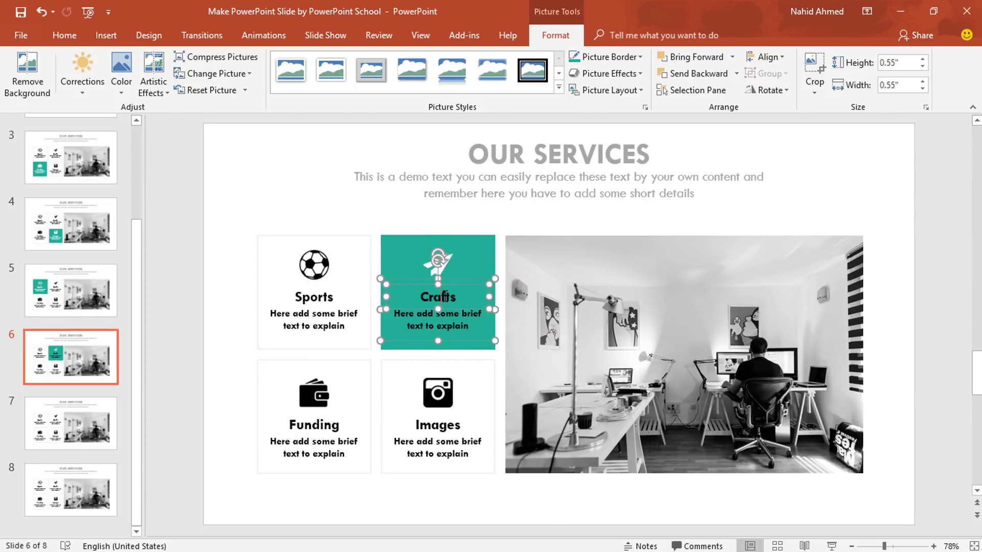
click(362, 84)
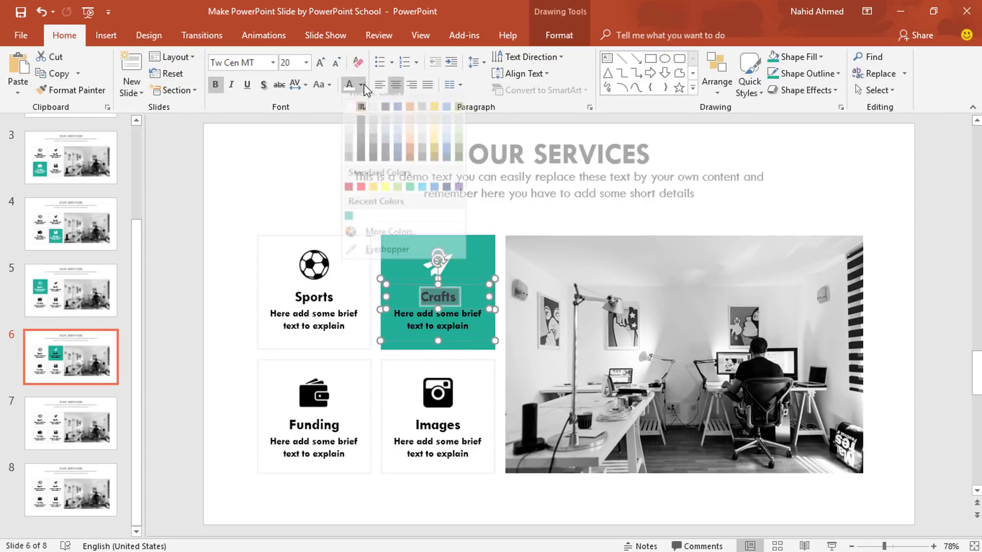
click(351, 123)
triple_click(415, 318)
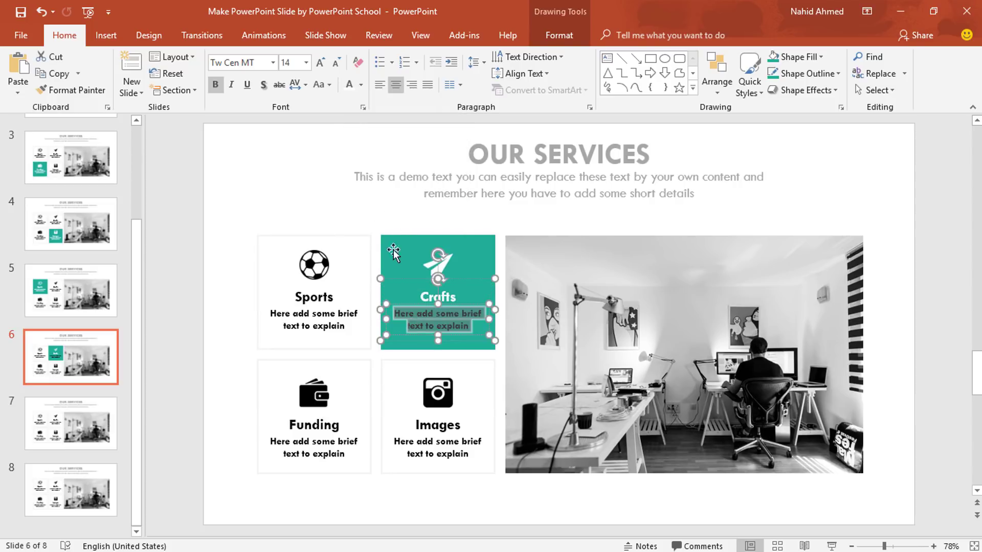
click(344, 87)
click(269, 186)
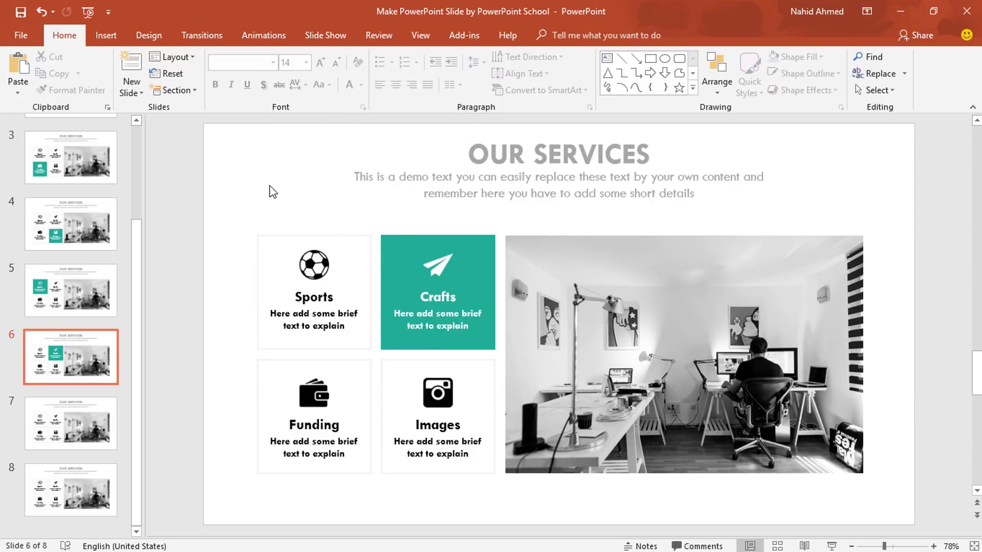
click(76, 430)
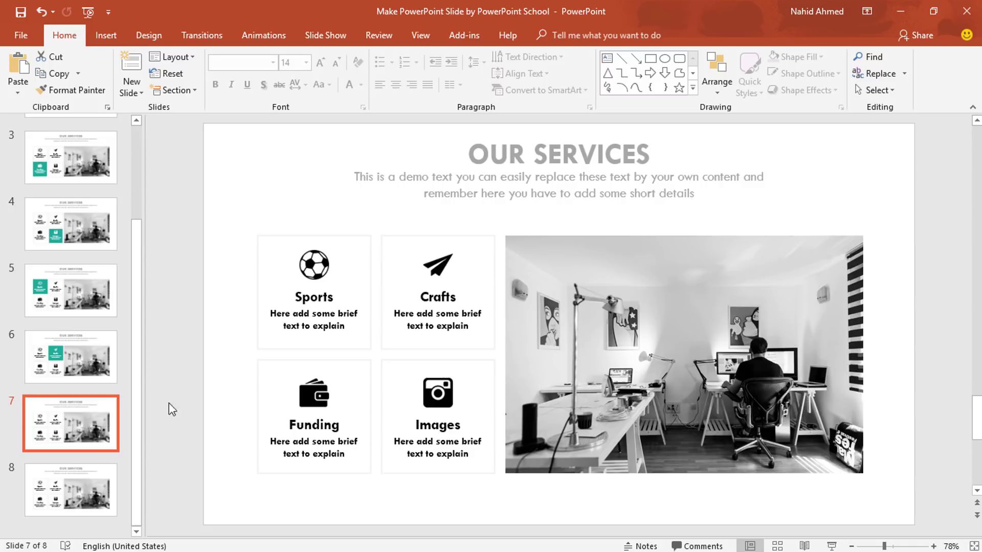
Give the Funding box a teal fill and a teal outline.
click(257, 371)
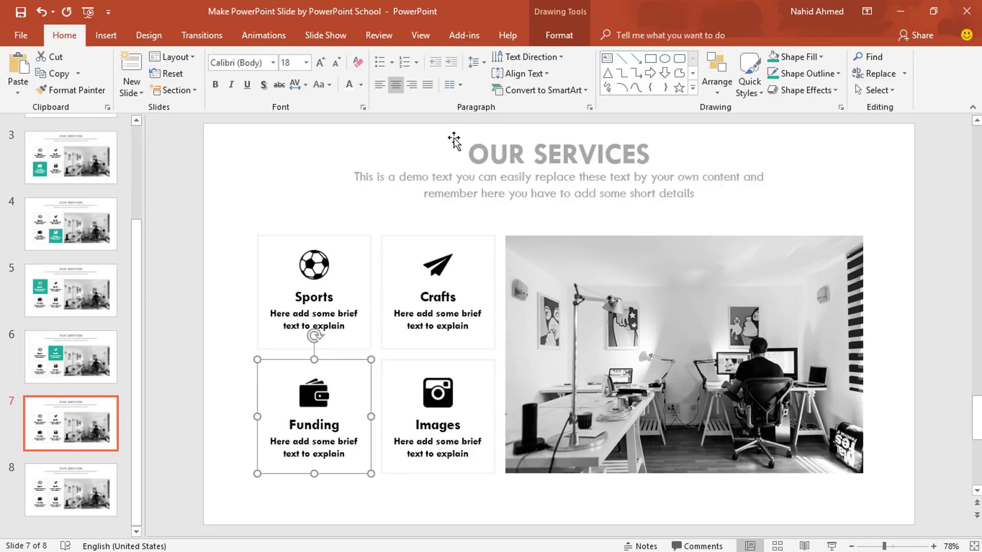
click(560, 35)
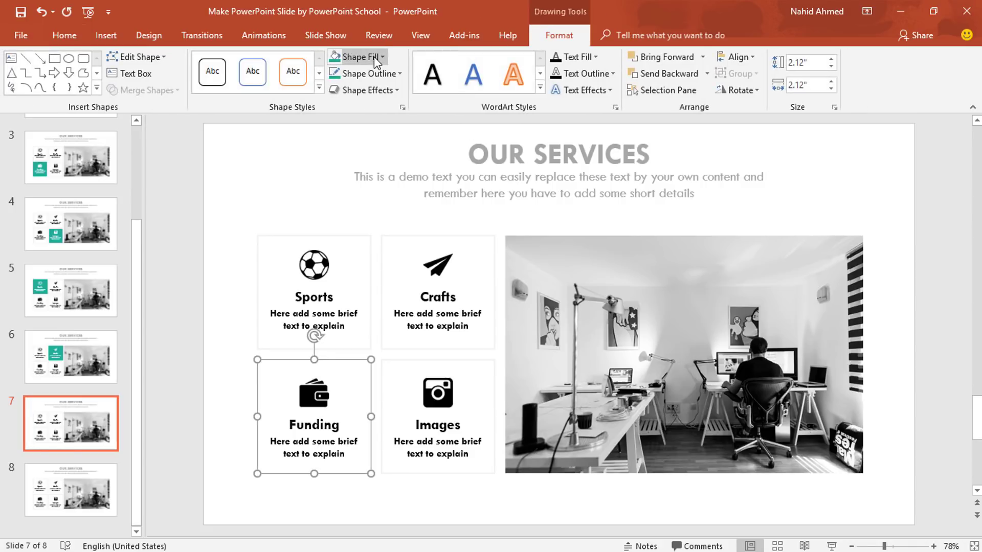
click(373, 56)
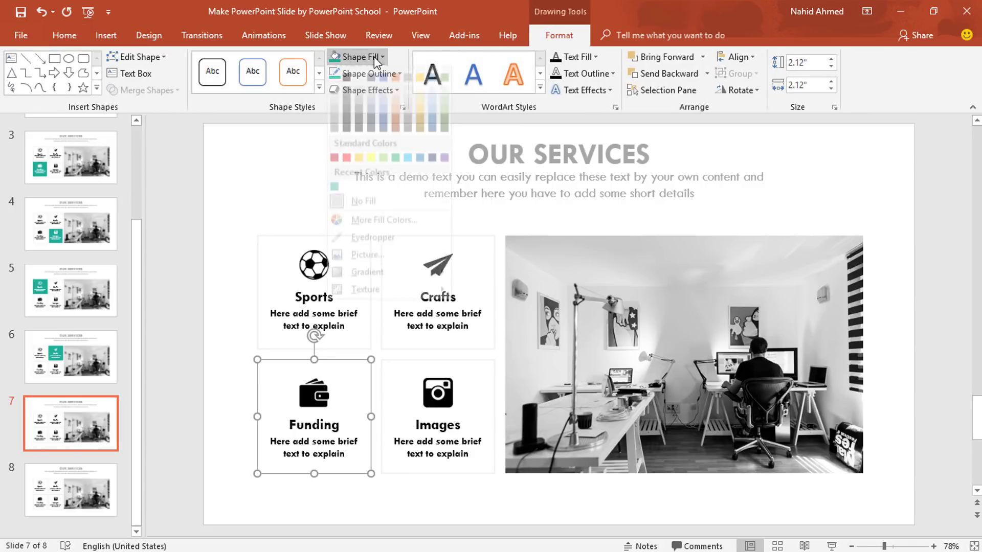
click(333, 187)
click(398, 74)
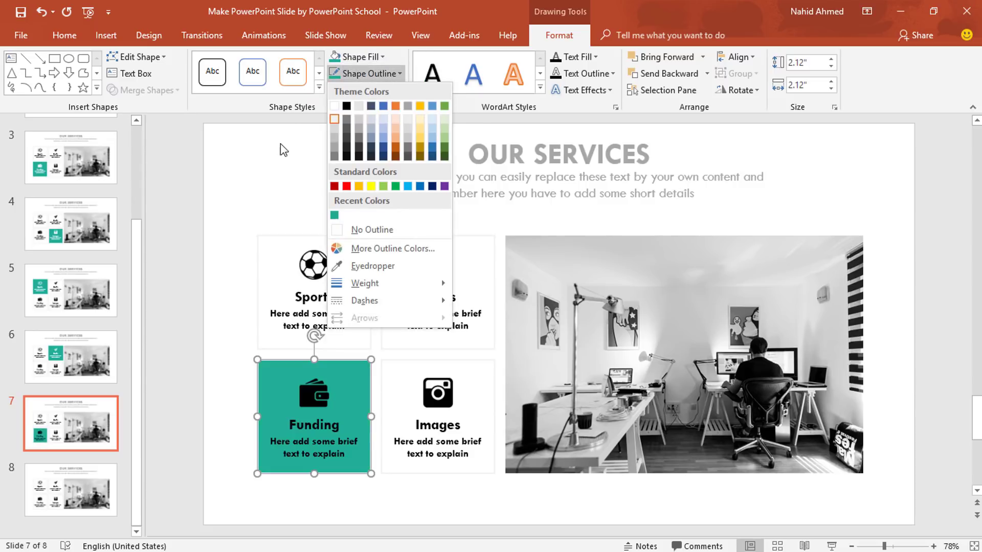
click(334, 216)
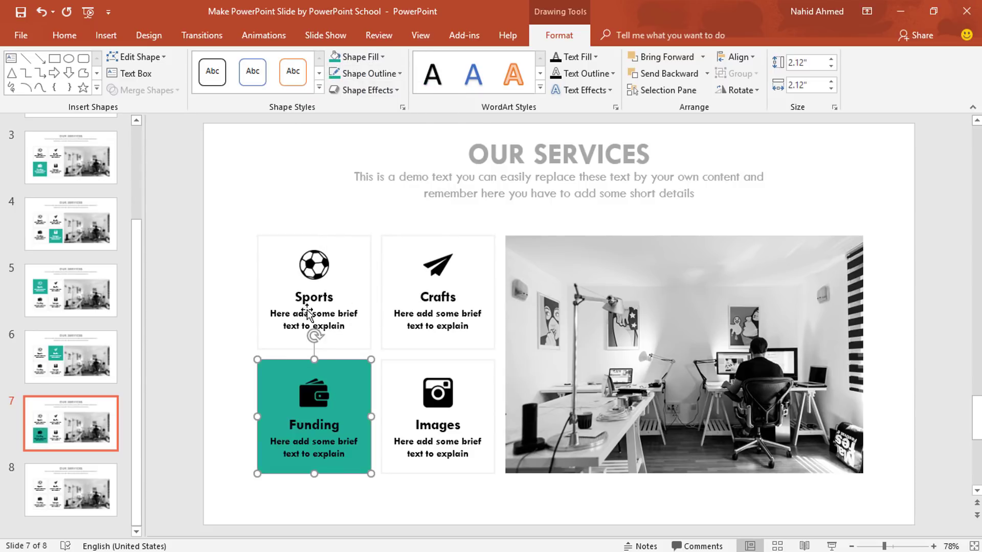
Replace the black wallet icon with the White Bag picture, placed in the Funding box.
click(310, 394)
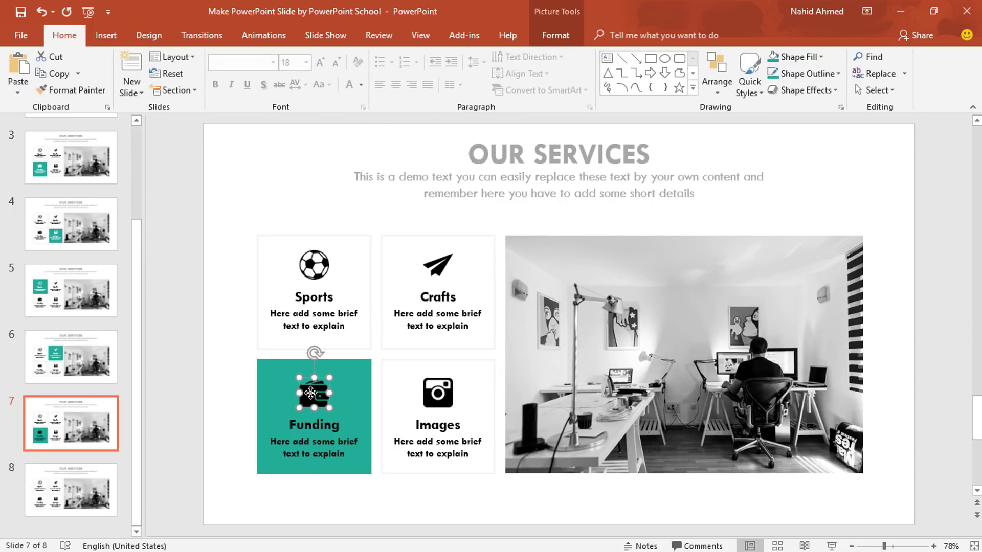
key(Delete)
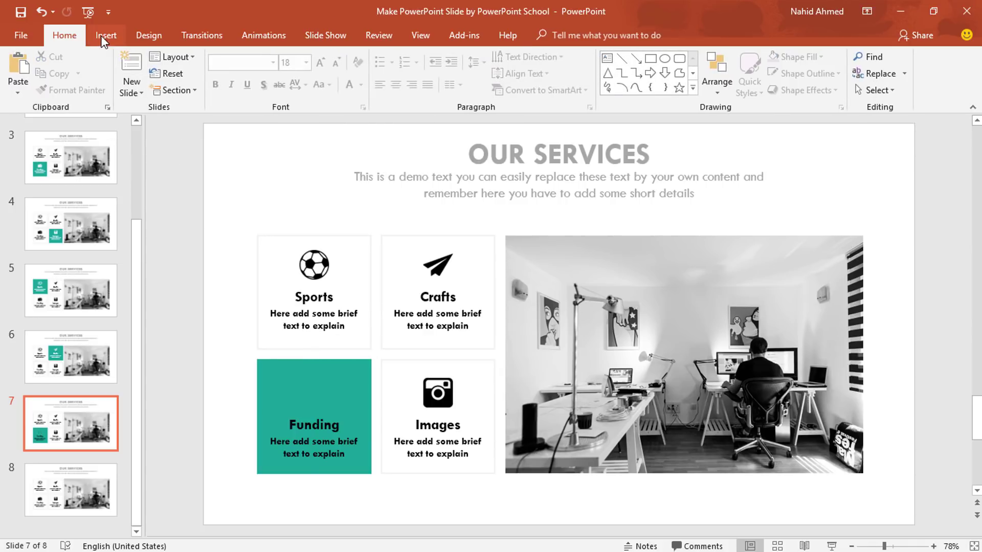
click(105, 35)
click(94, 78)
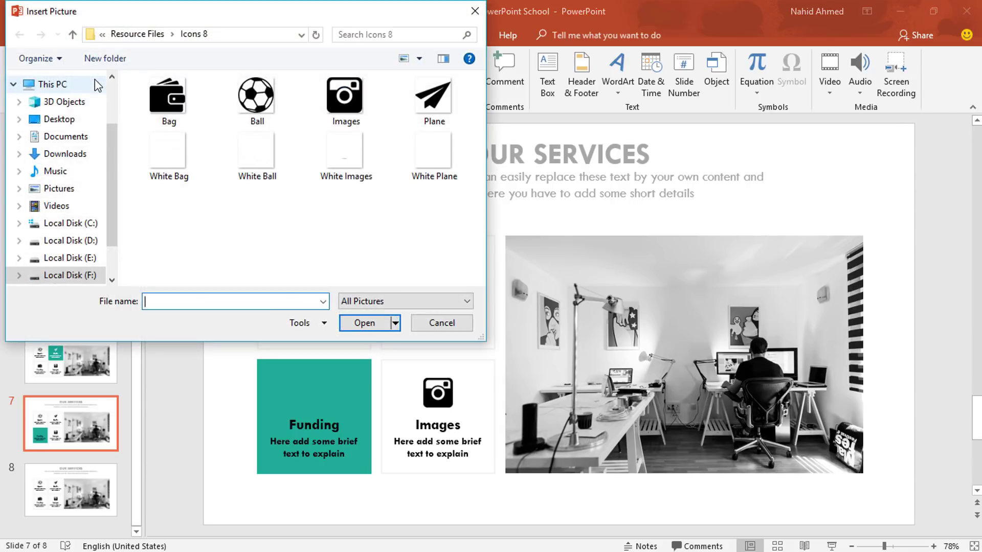
click(174, 156)
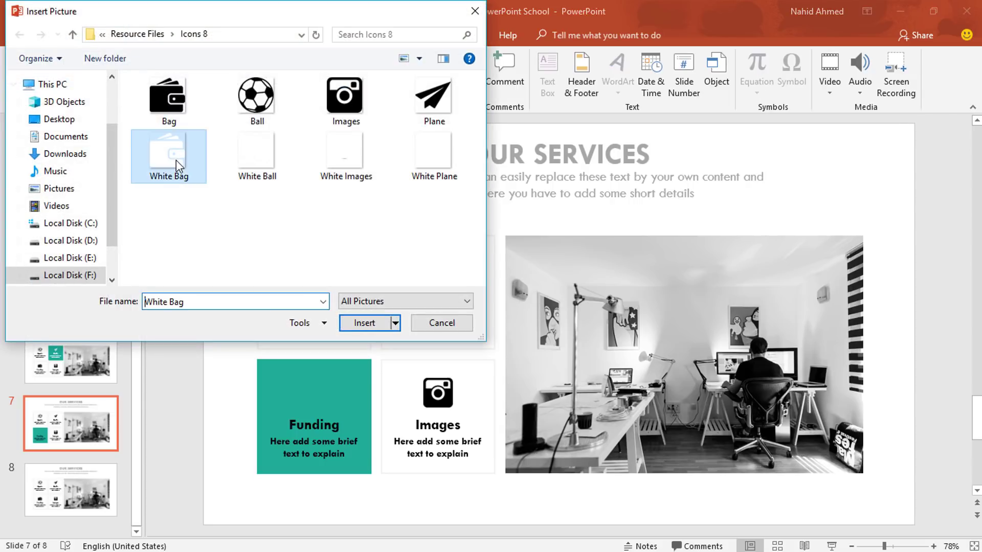
click(366, 324)
drag(559, 324, 307, 388)
Make the Funding title and description text white.
click(321, 433)
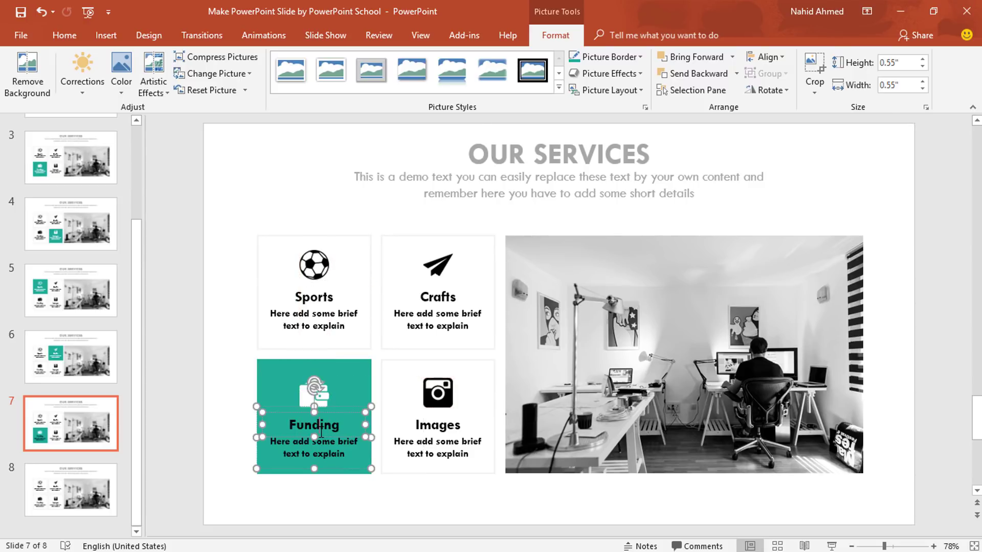
double_click(321, 432)
click(350, 84)
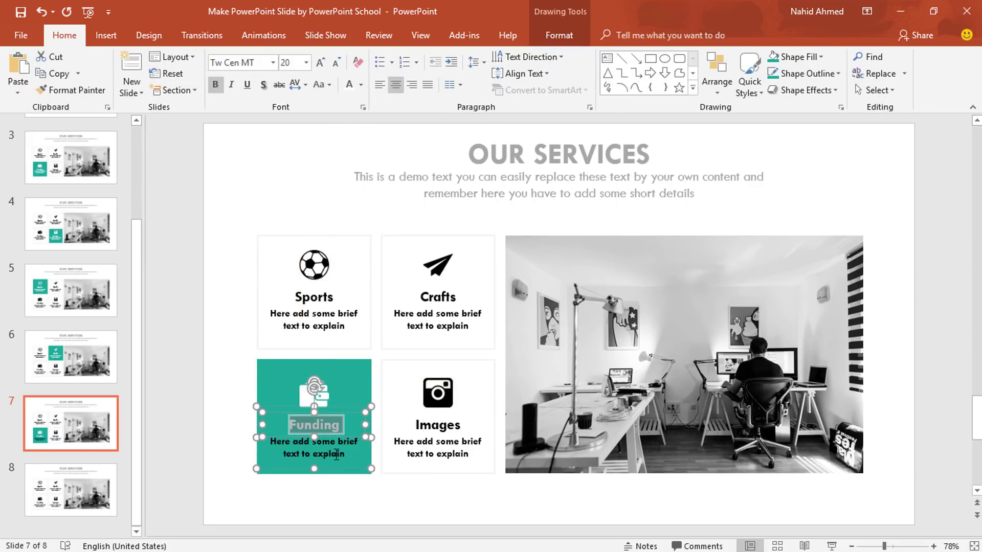
triple_click(314, 447)
click(350, 84)
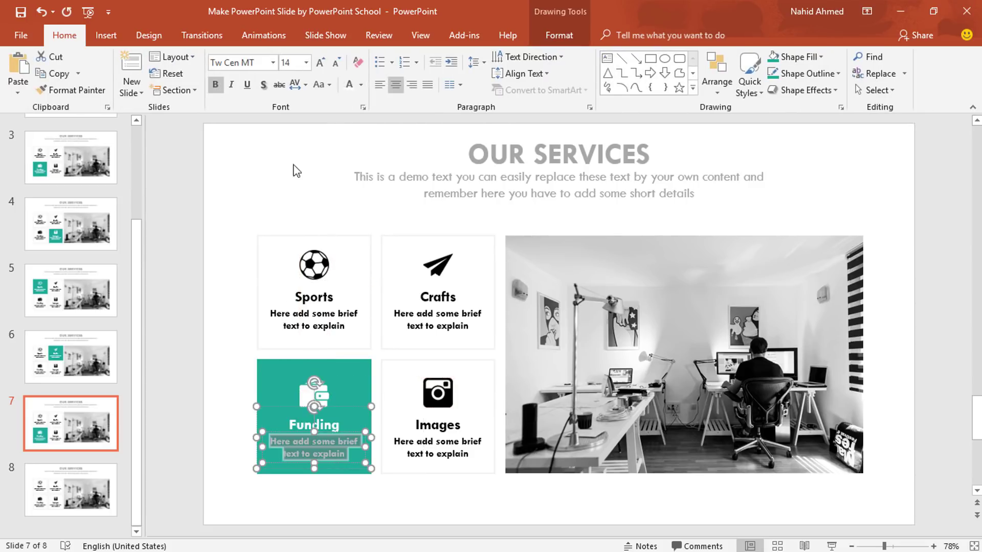
click(212, 360)
On slide 8, give the Images box a teal fill and a teal outline.
click(99, 483)
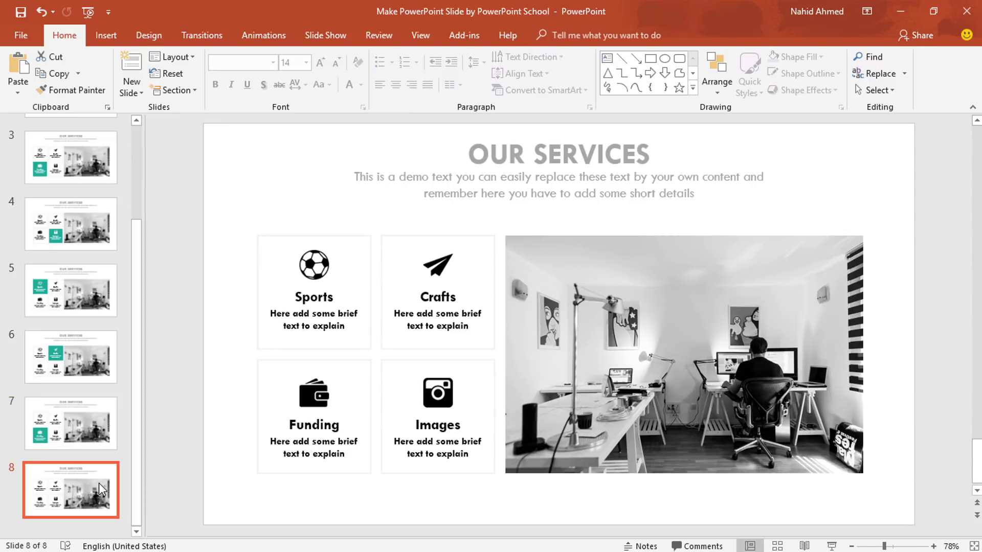
click(382, 364)
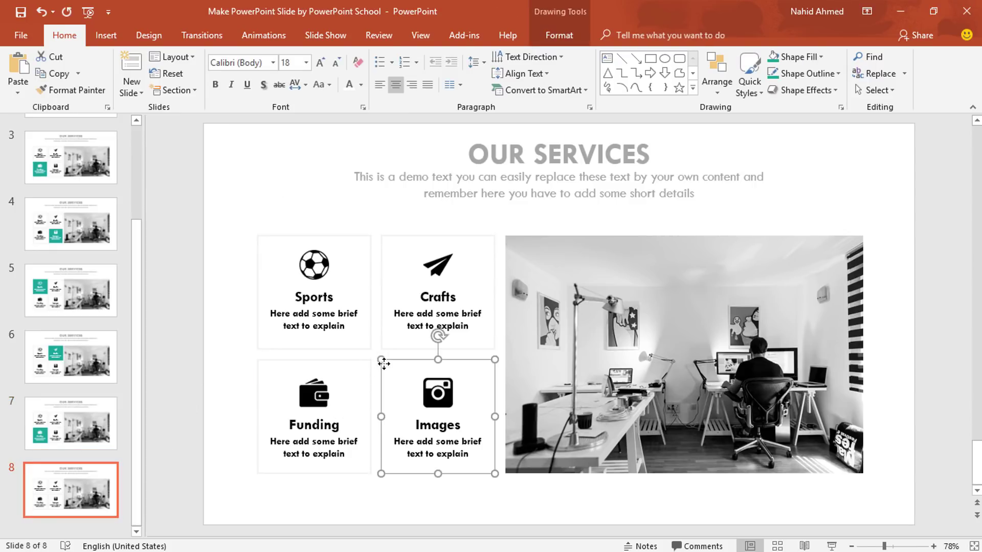
click(559, 35)
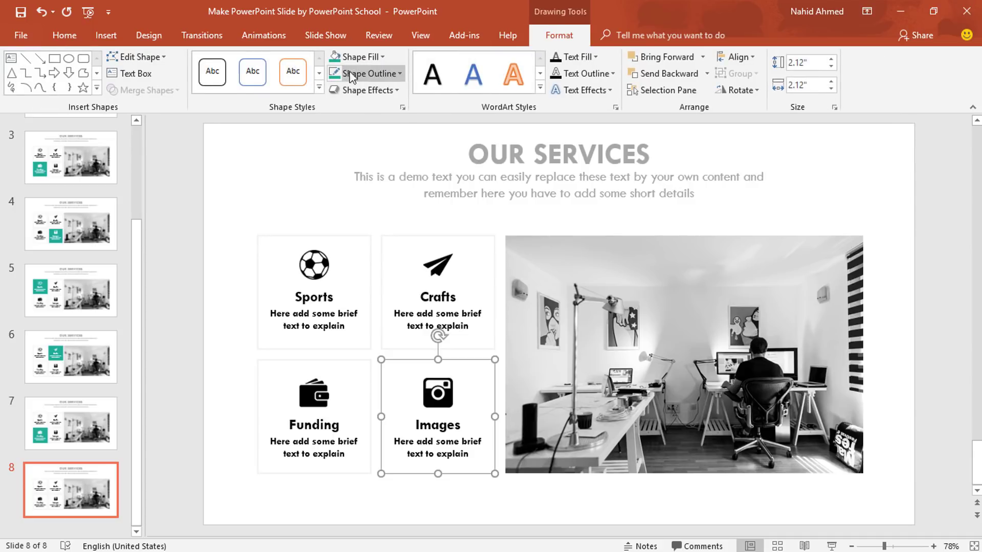
click(354, 57)
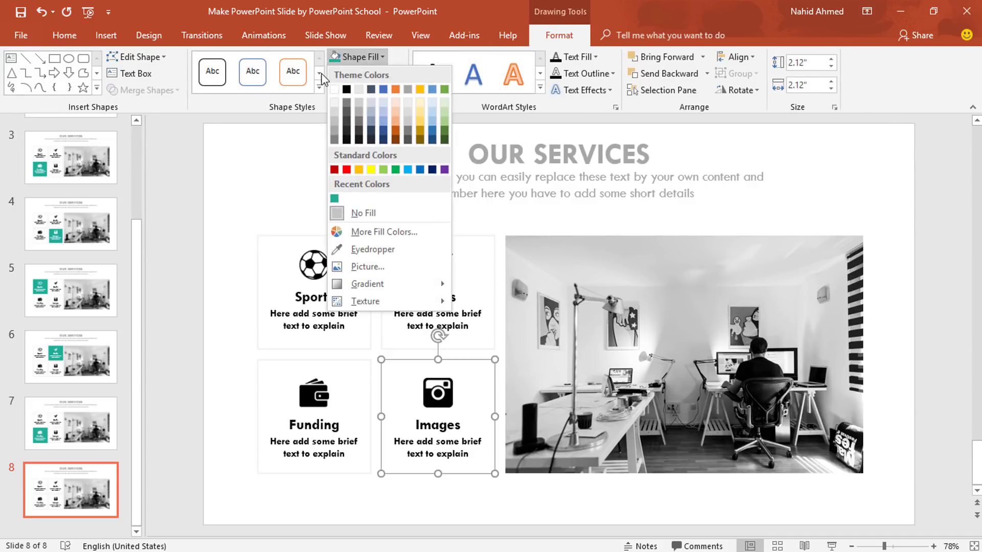
click(334, 199)
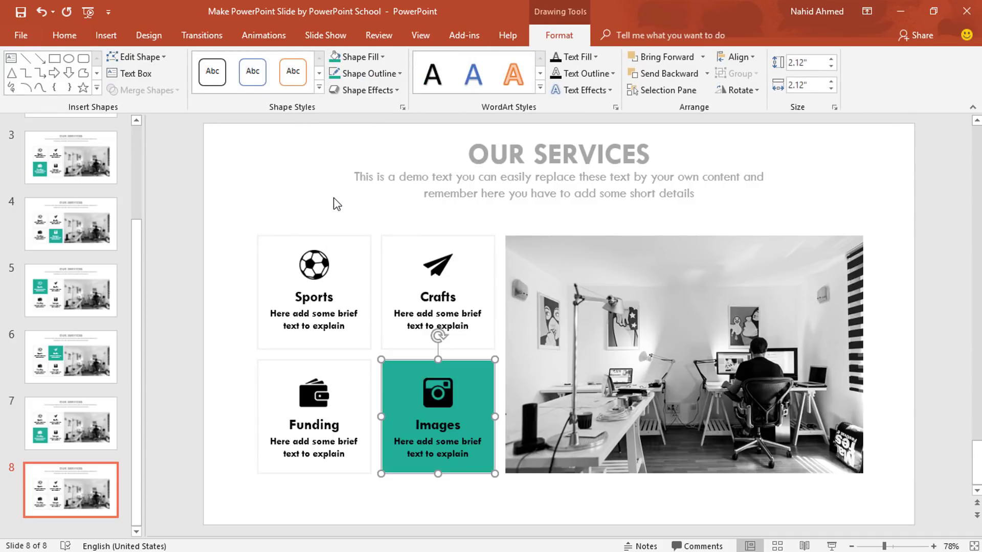
click(396, 74)
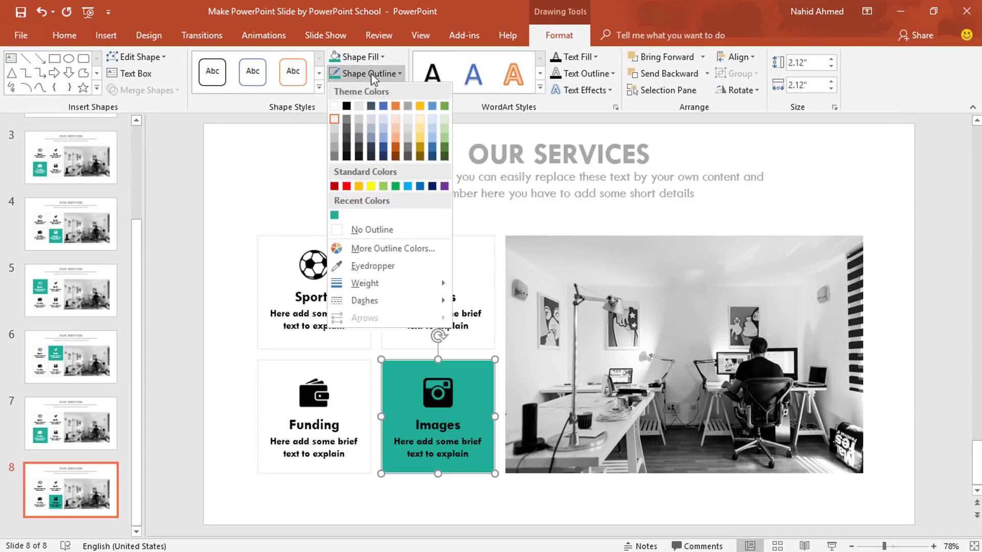
click(334, 215)
Replace the black camera icon with the White Images picture, centred in the Images box.
click(443, 390)
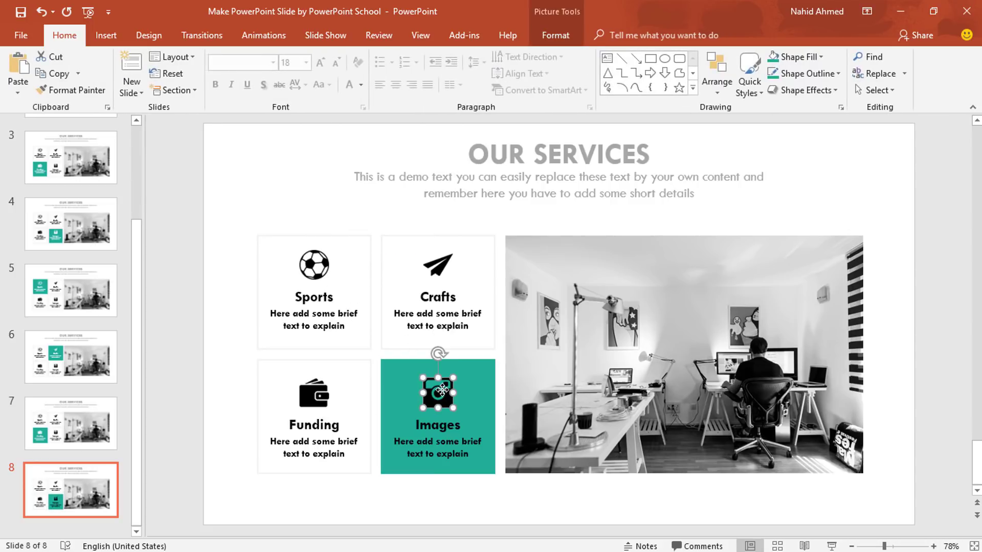
key(Delete)
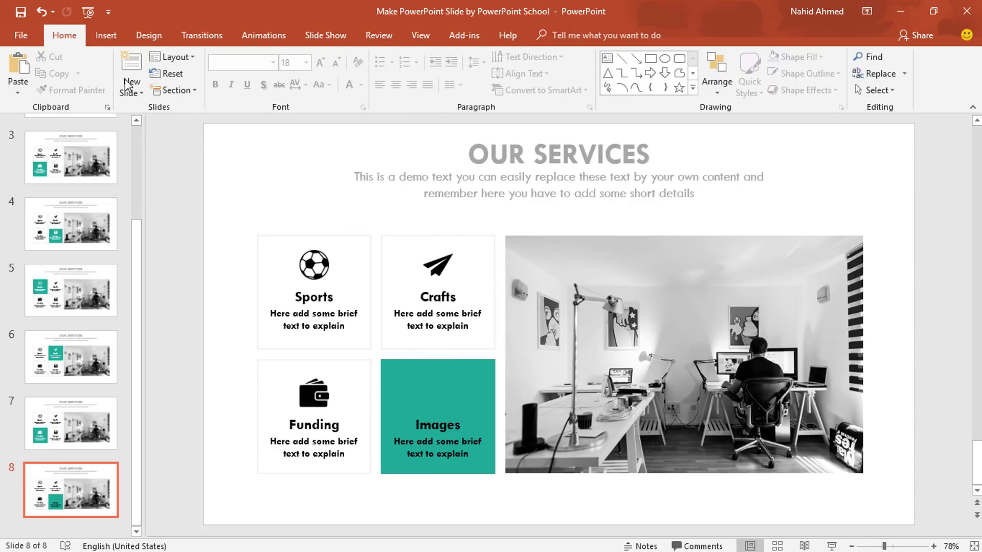
click(97, 33)
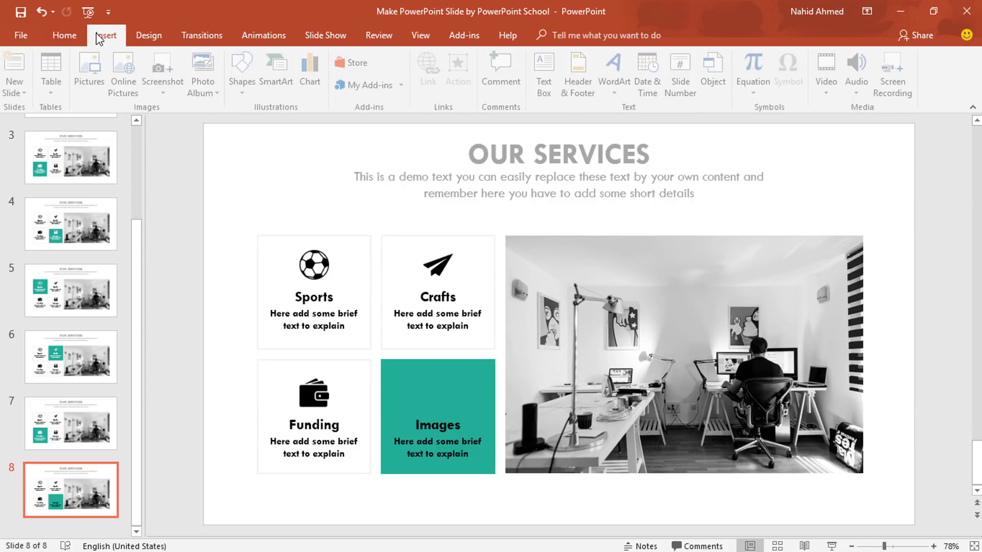
click(94, 82)
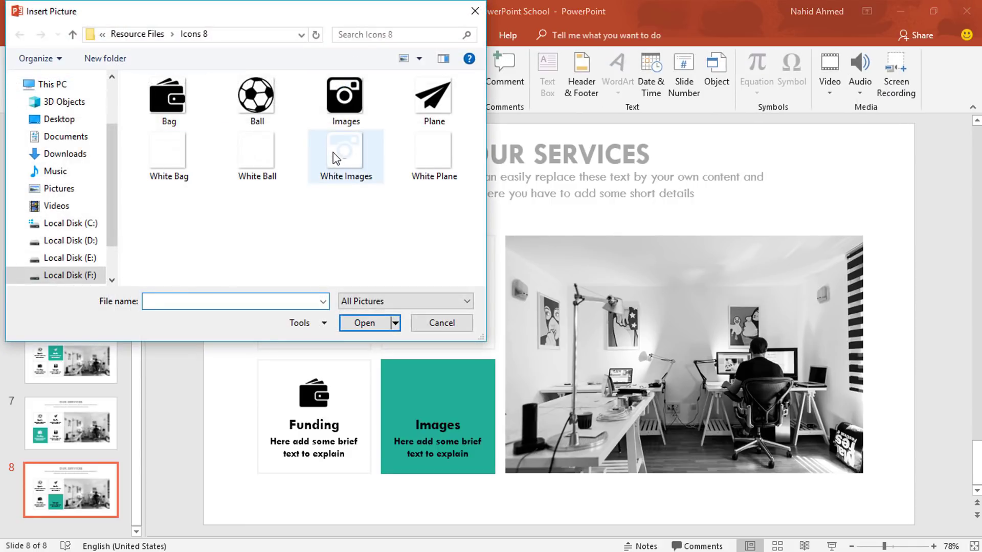
click(335, 158)
click(381, 321)
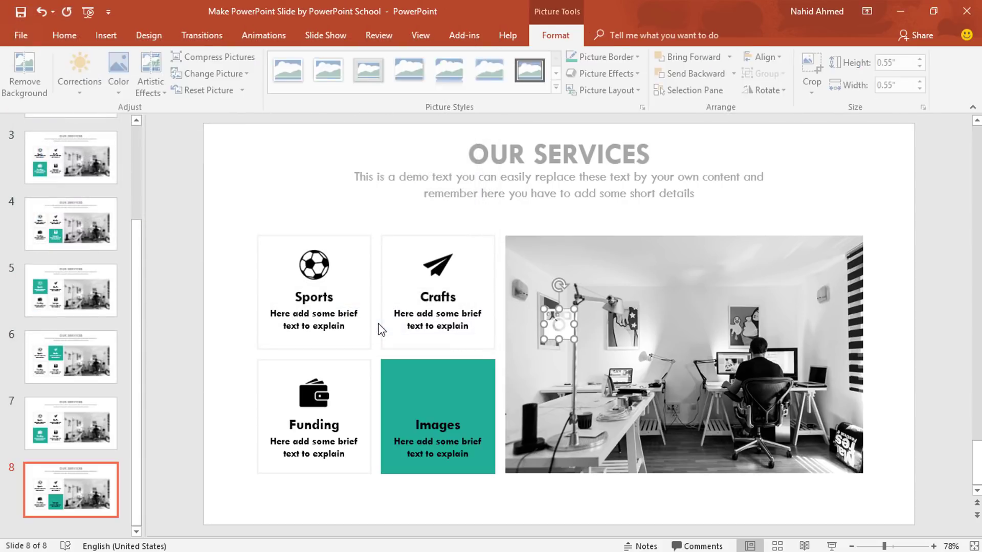
drag(475, 386, 440, 394)
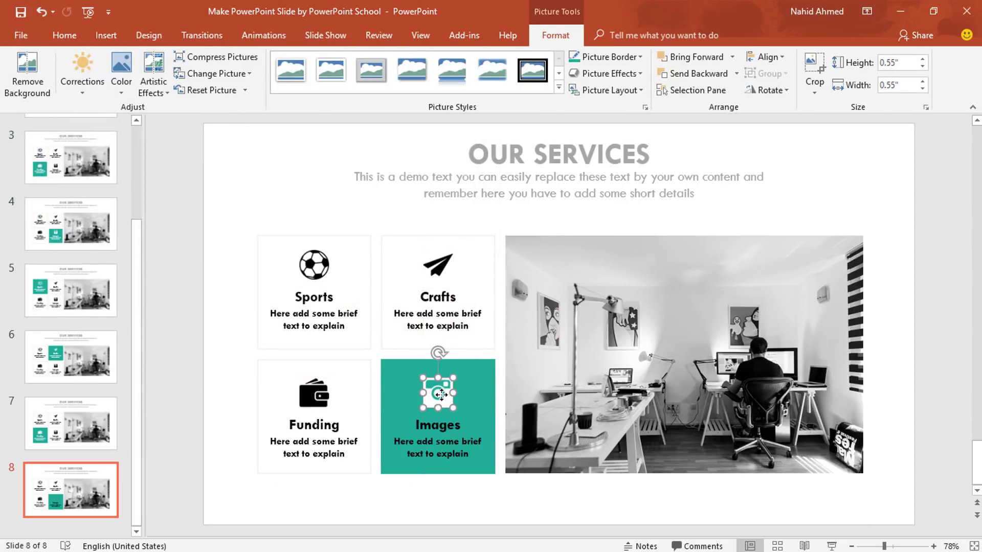
Make the Images title and description text white, then go back to slide 6.
double_click(436, 430)
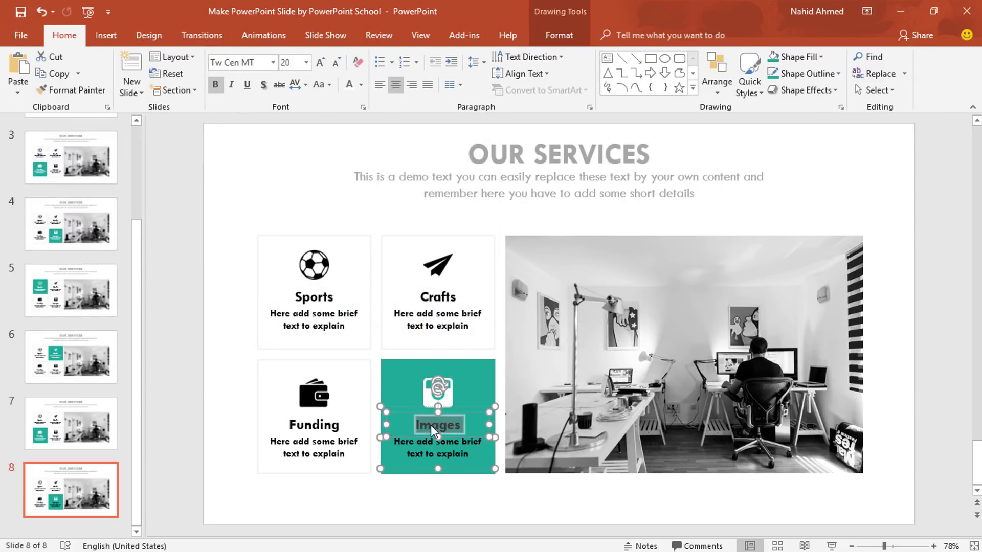
click(358, 84)
click(349, 116)
triple_click(431, 451)
click(349, 85)
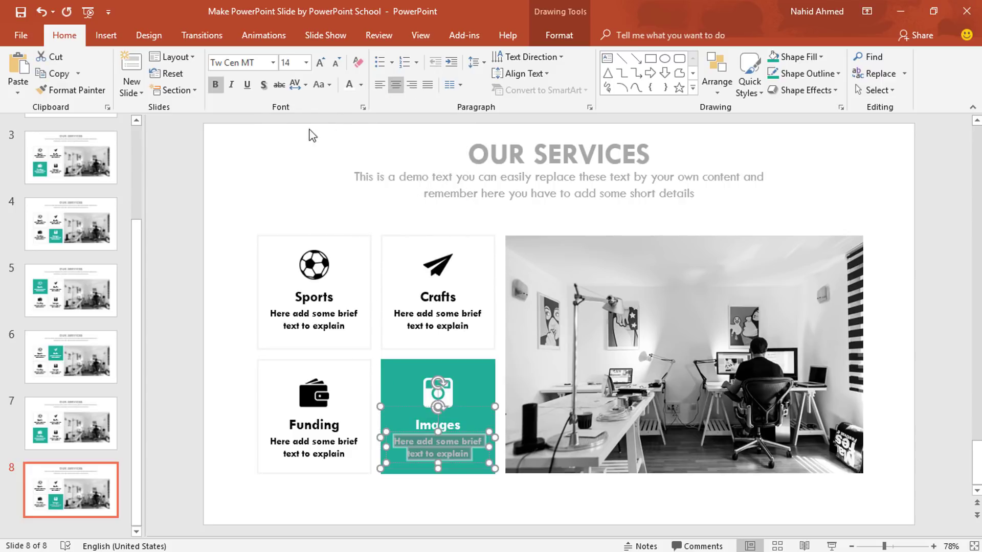
click(251, 214)
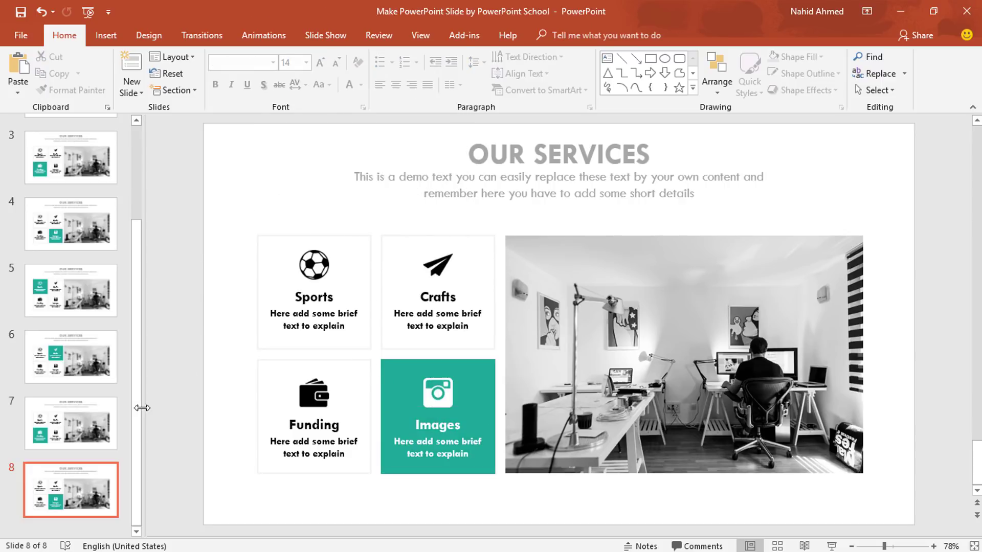
click(59, 434)
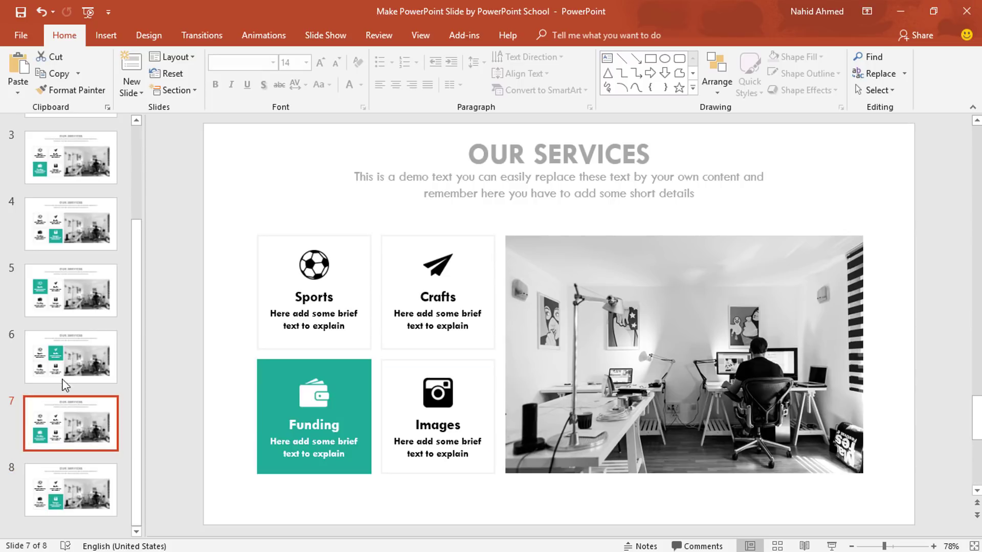
click(66, 358)
Run the slide show from slide 5, stepping through the Crafts, Funding and Images highlight slides.
click(70, 298)
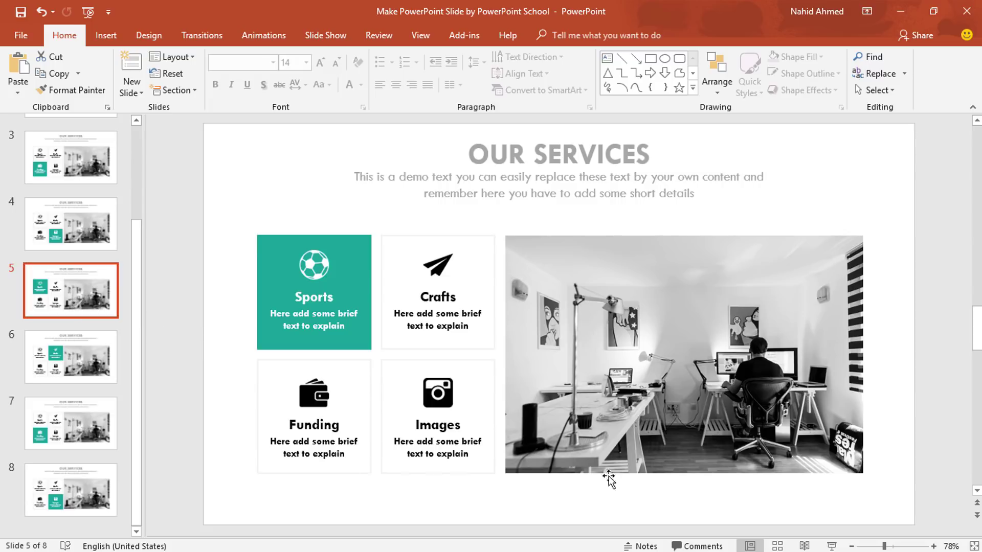
click(831, 546)
key(Right)
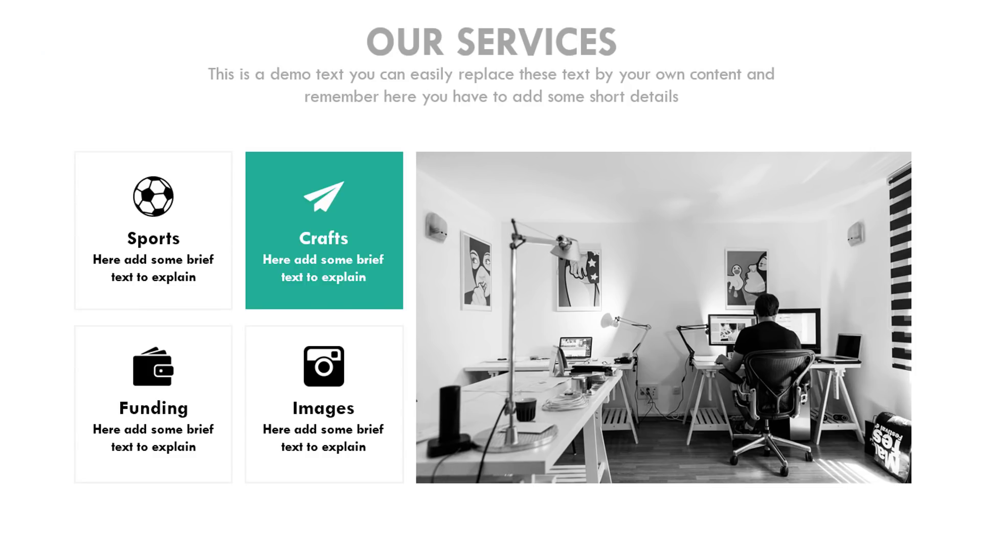
key(Right)
key(Right)
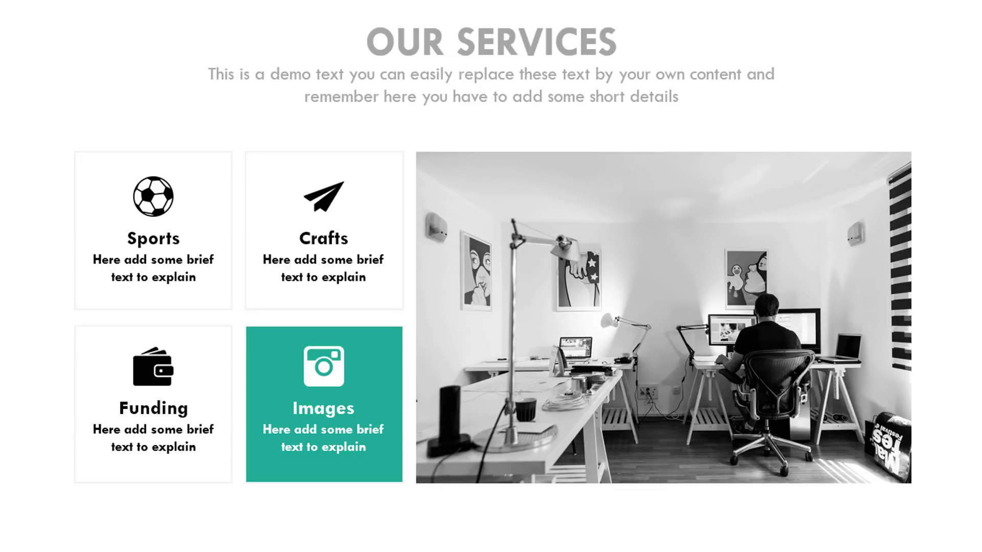
key(Left)
key(Left)
key(Left)
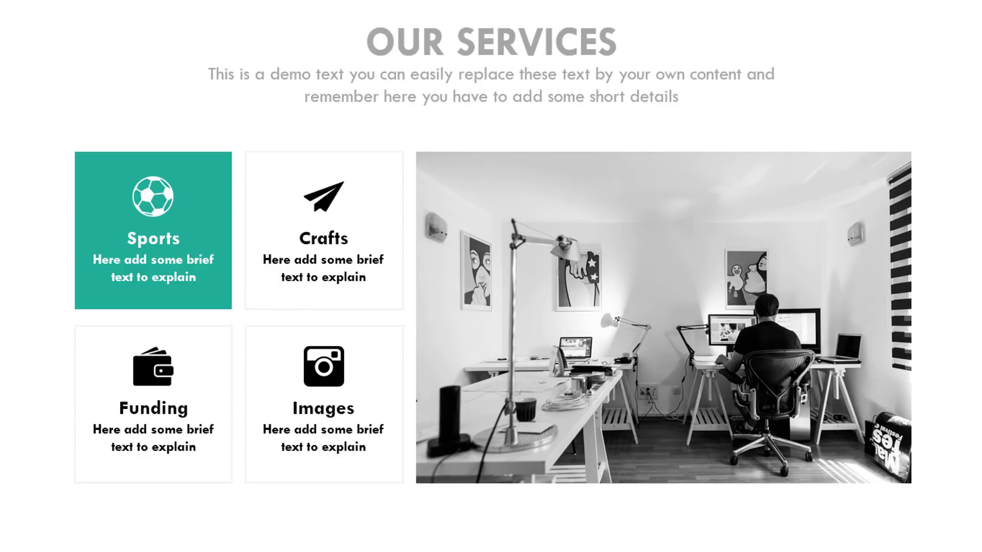
key(Right)
key(Right)
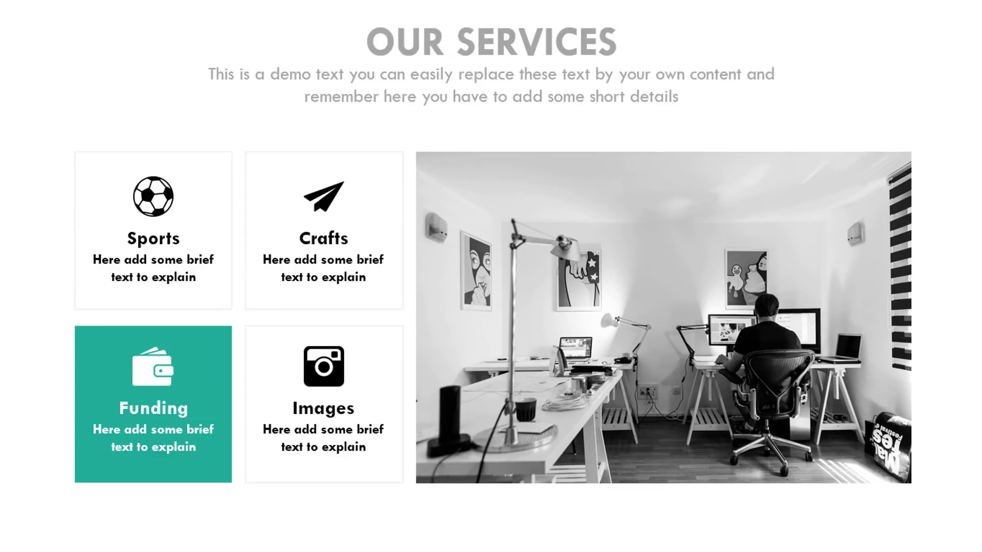
key(Right)
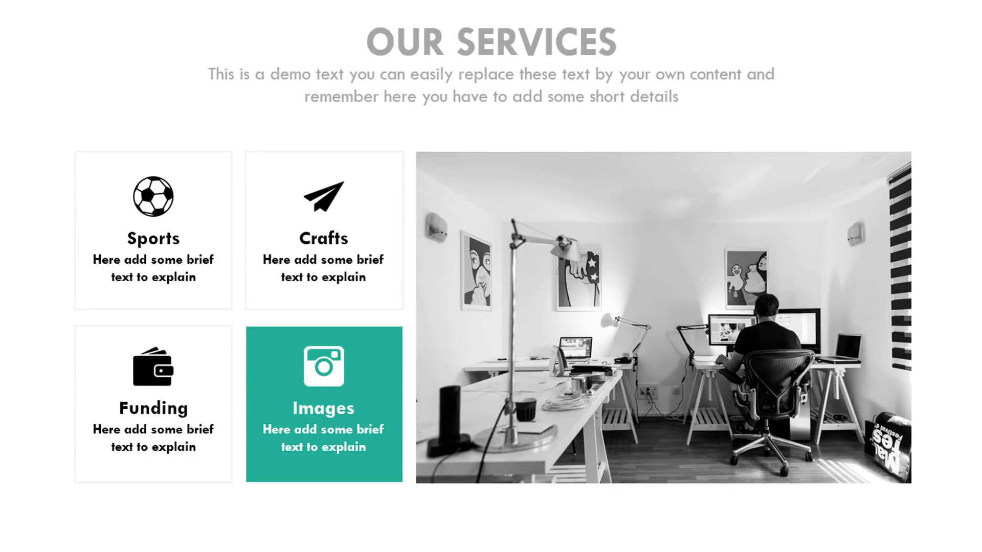